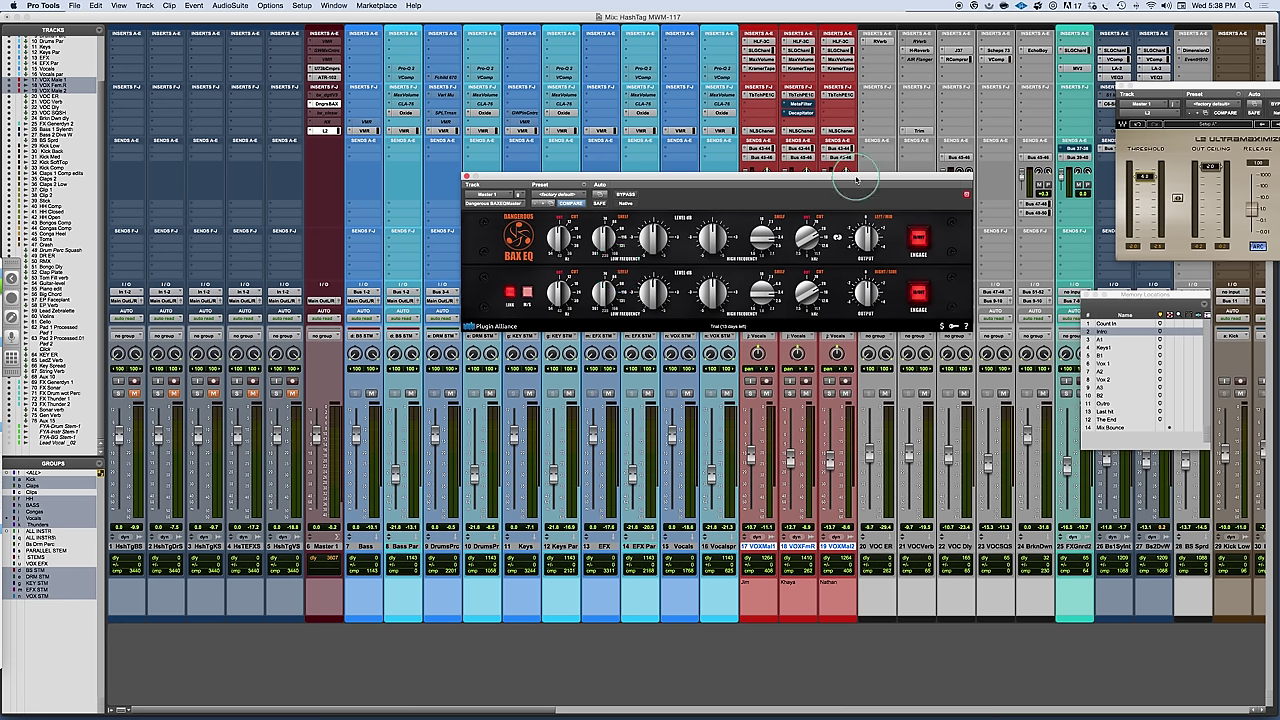
drag(853, 178, 830, 181)
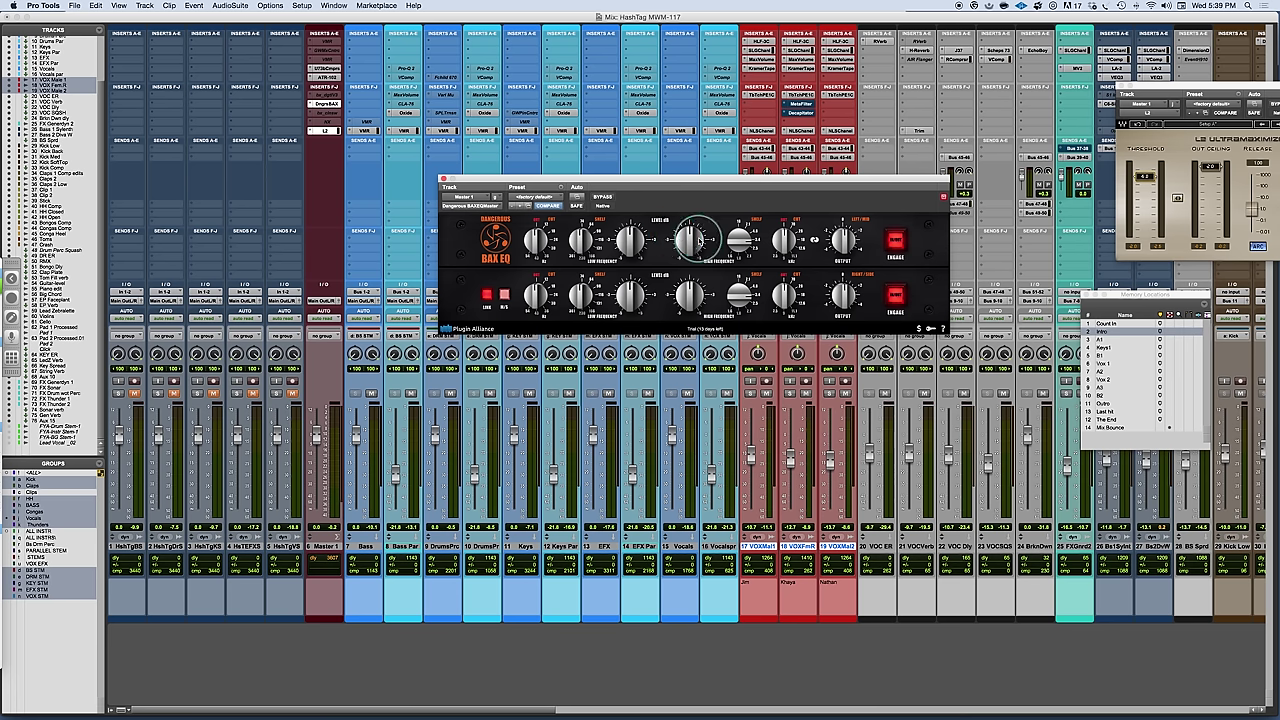
drag(585, 241, 580, 239)
drag(711, 184, 700, 185)
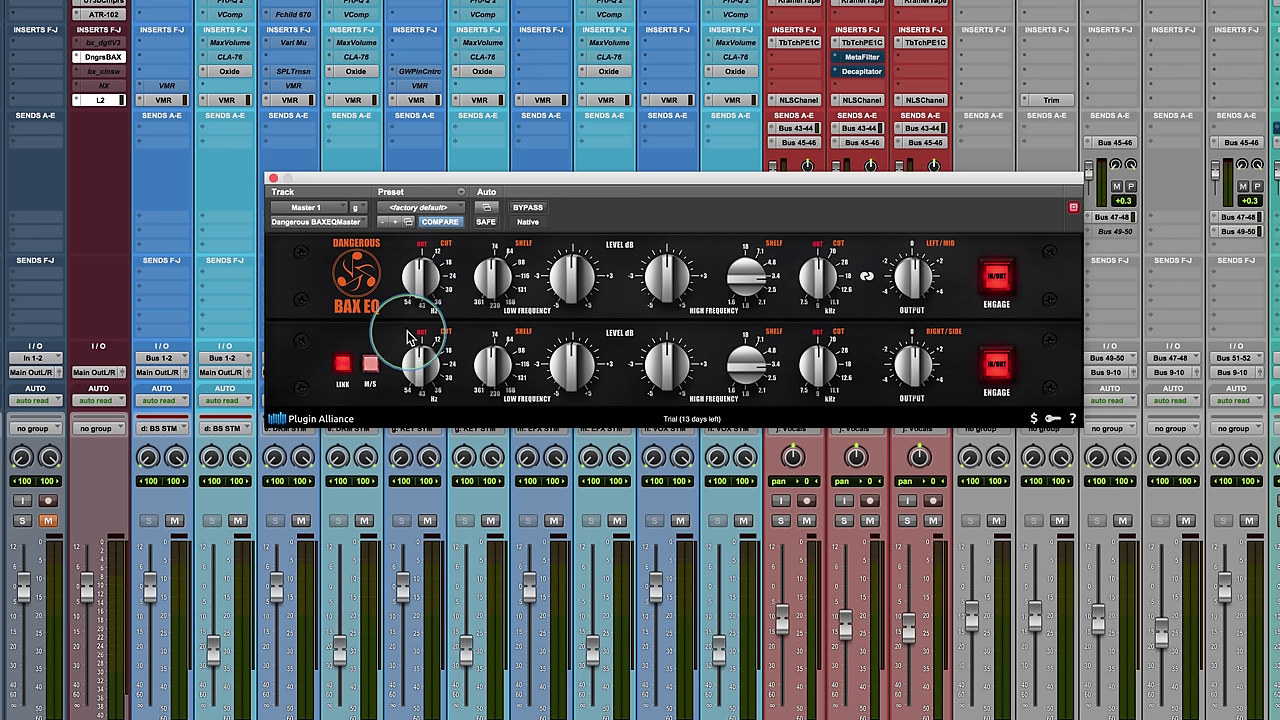
Try the M/S and Link switches on the BAX EQ, toggling each one on and off.
click(370, 366)
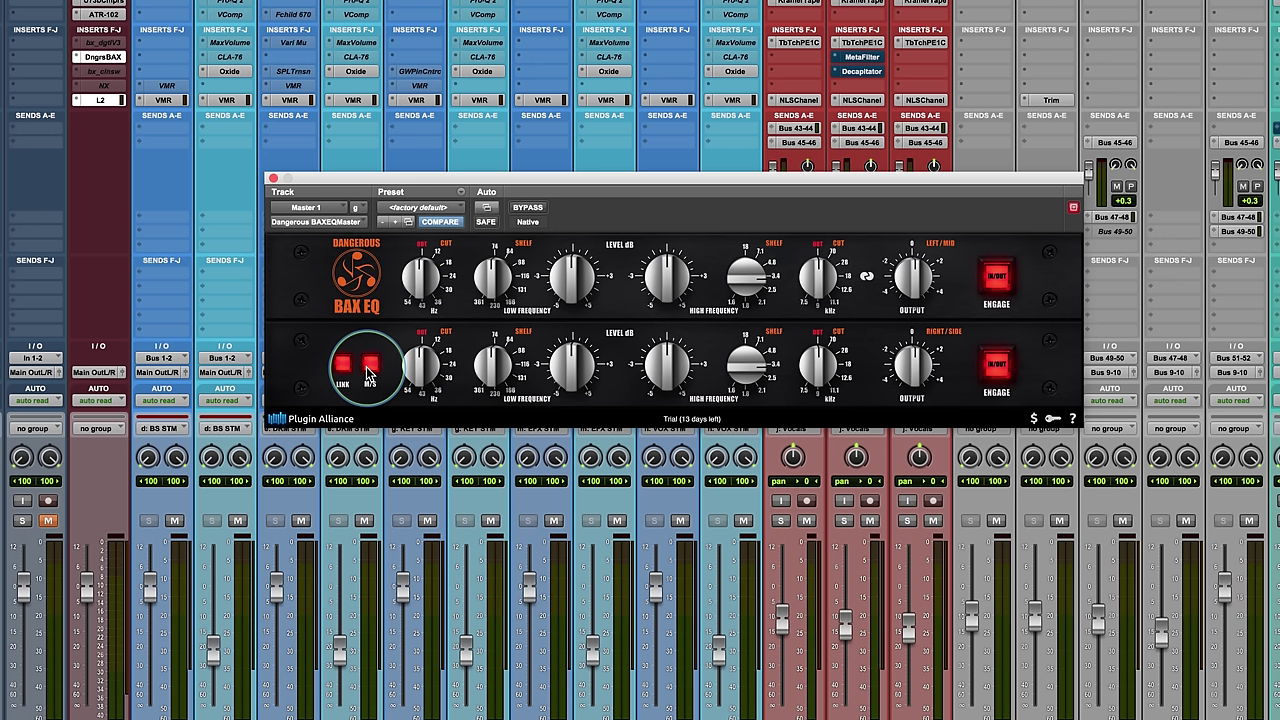
click(370, 368)
click(340, 366)
click(340, 366)
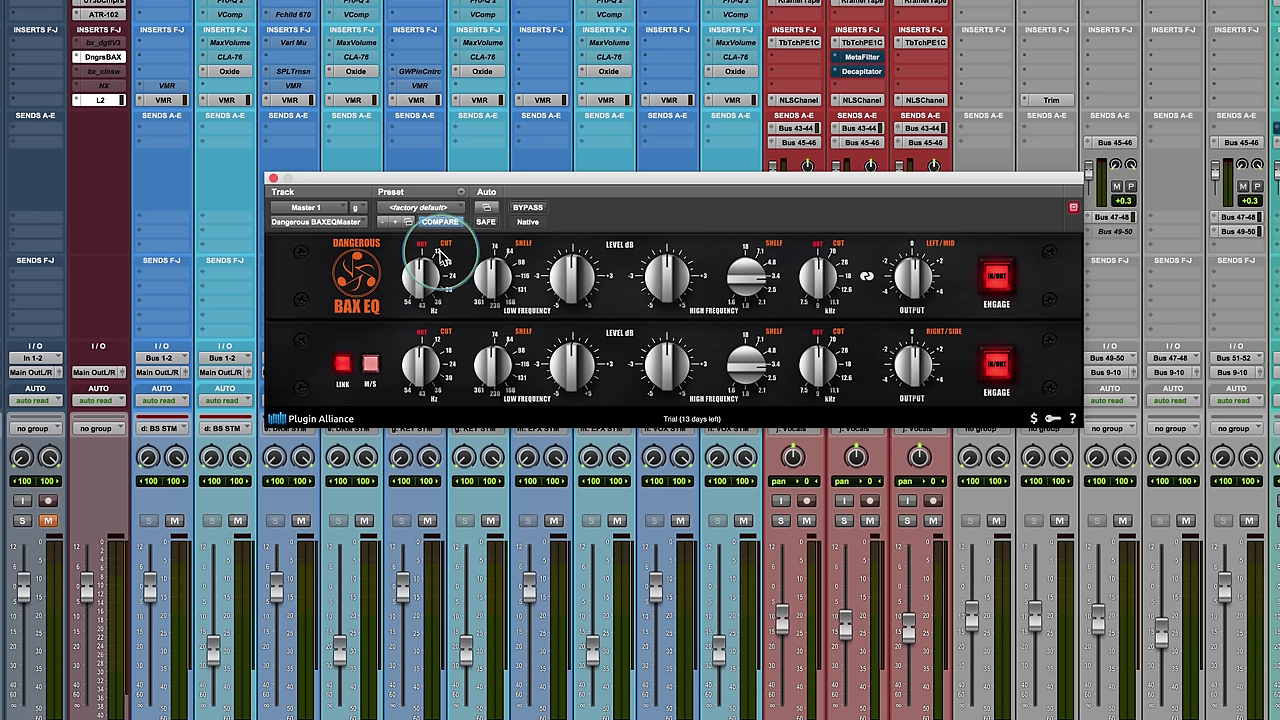
Try the low cut filter at 18 Hz on both channels and compare it with bypass during playback.
mouse_move(428, 266)
mouse_down()
mouse_move(423, 275)
mouse_move(436, 258)
mouse_move(419, 288)
mouse_up()
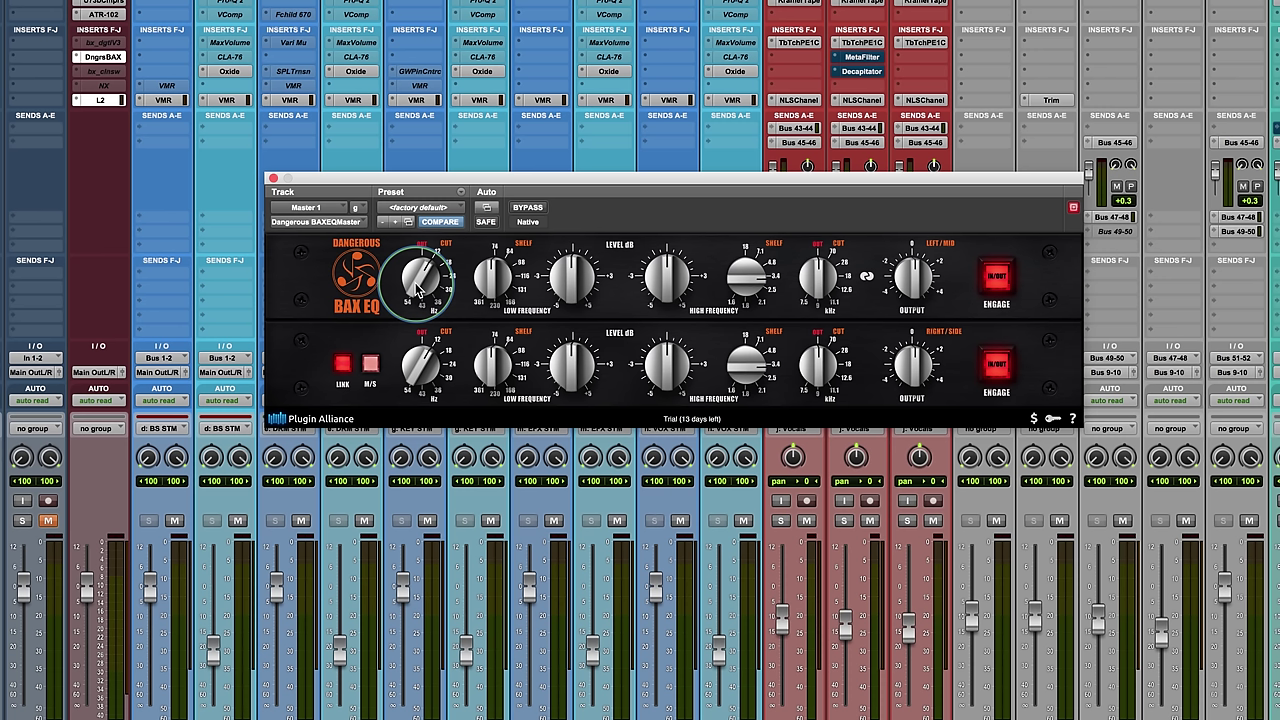
drag(419, 288, 434, 263)
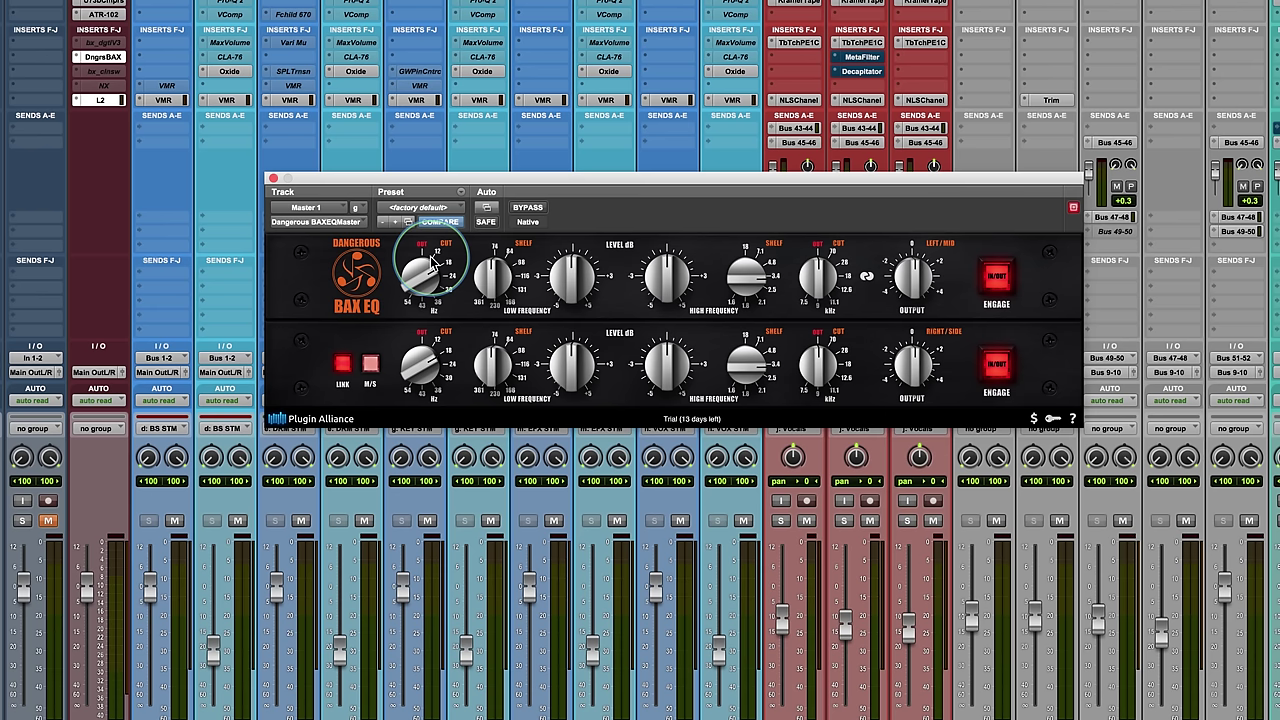
drag(433, 263, 404, 281)
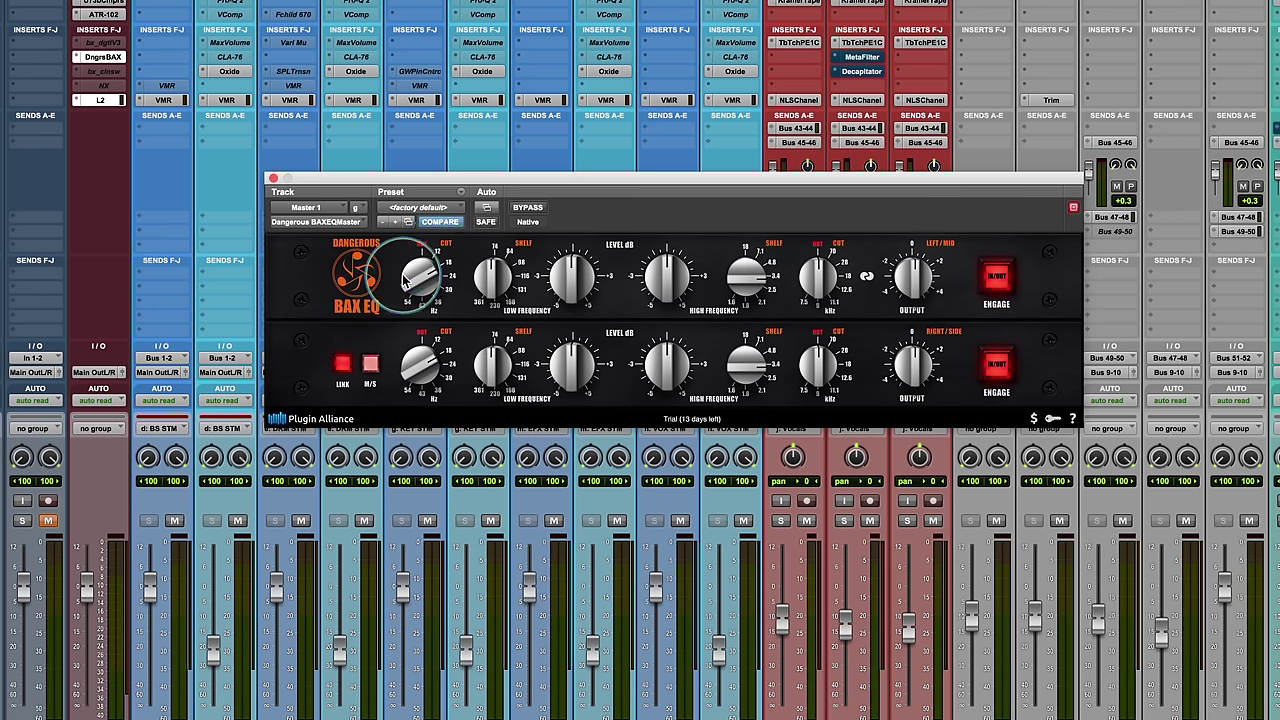
key(space)
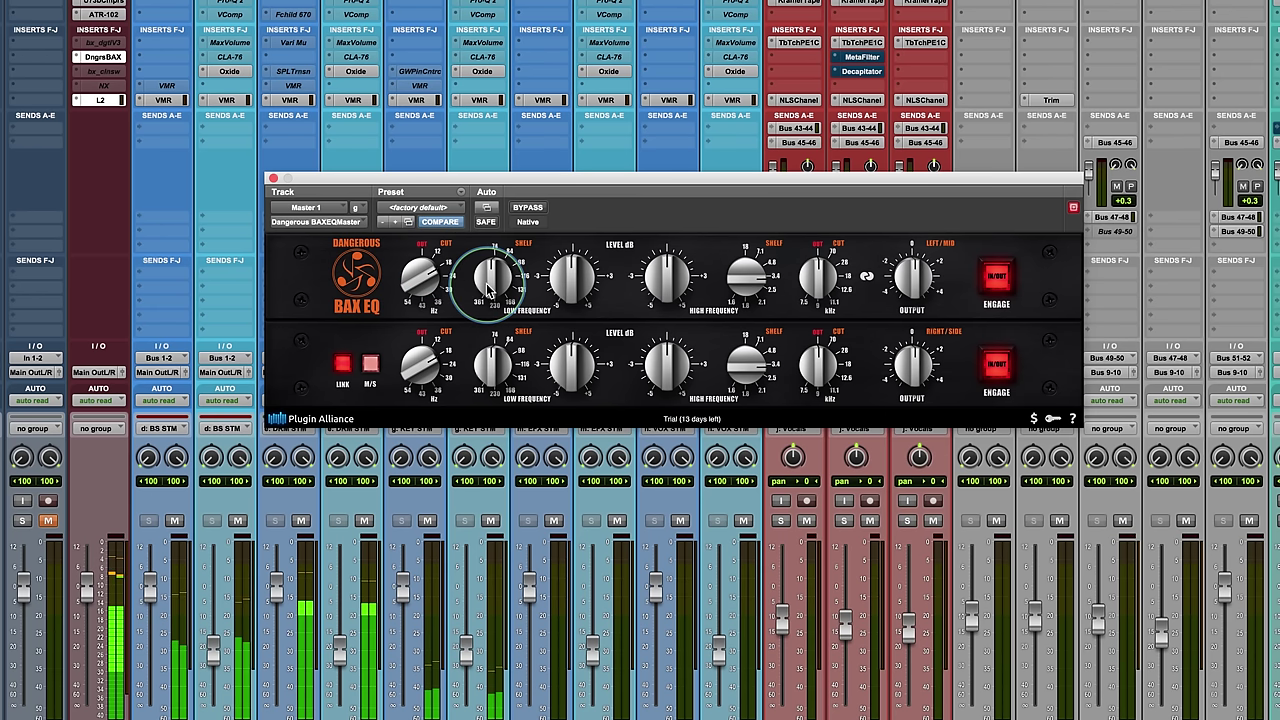
click(540, 209)
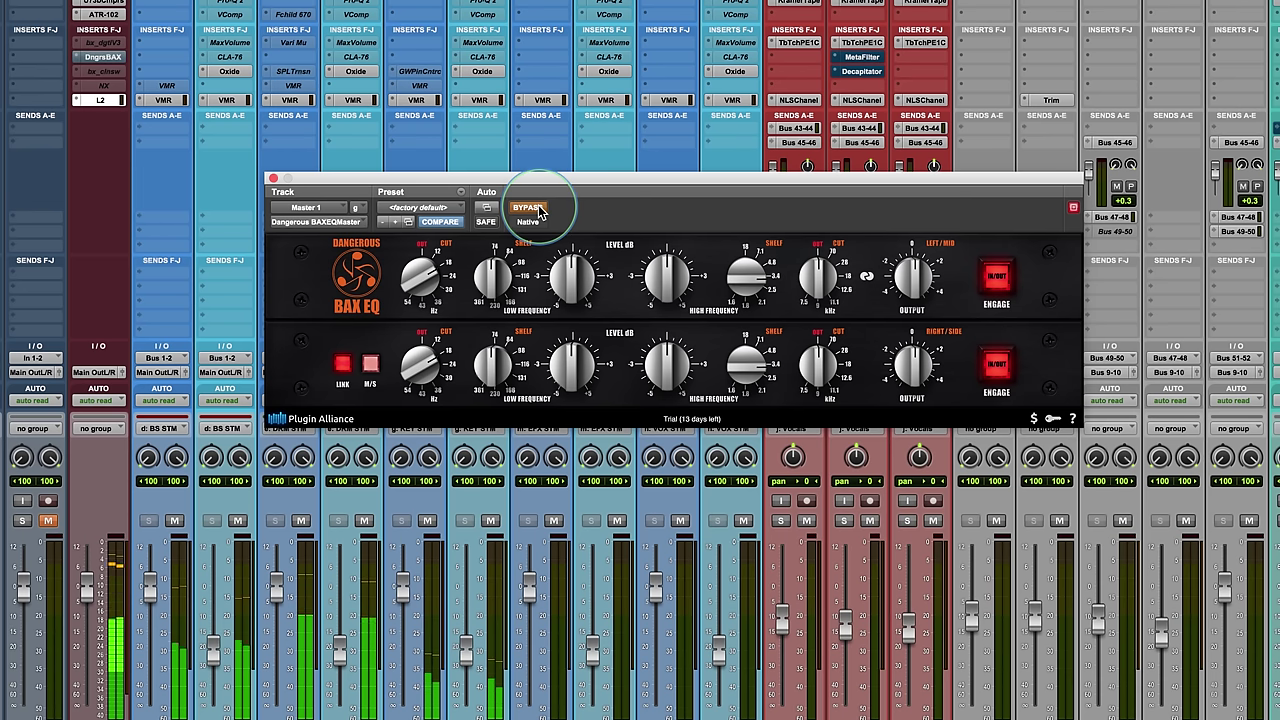
click(540, 209)
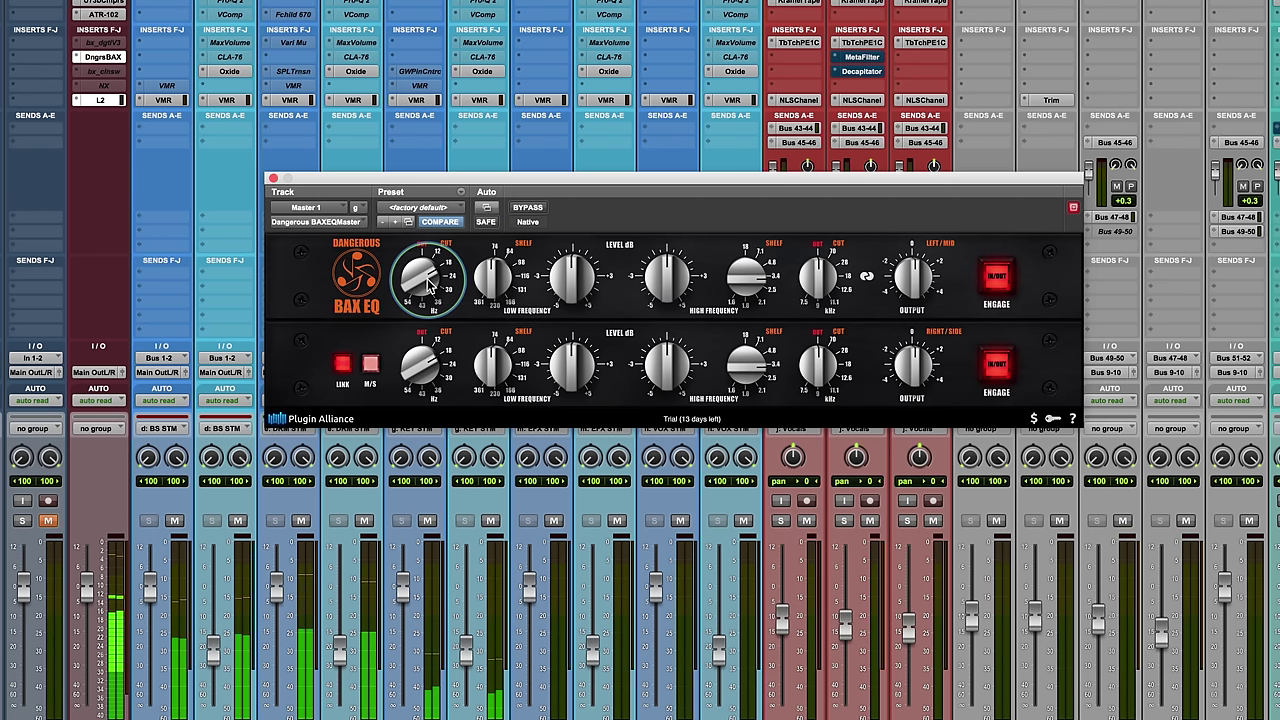
Set the low cut filter to 24 Hz on both channels and compare the result with bypass.
drag(410, 290, 408, 305)
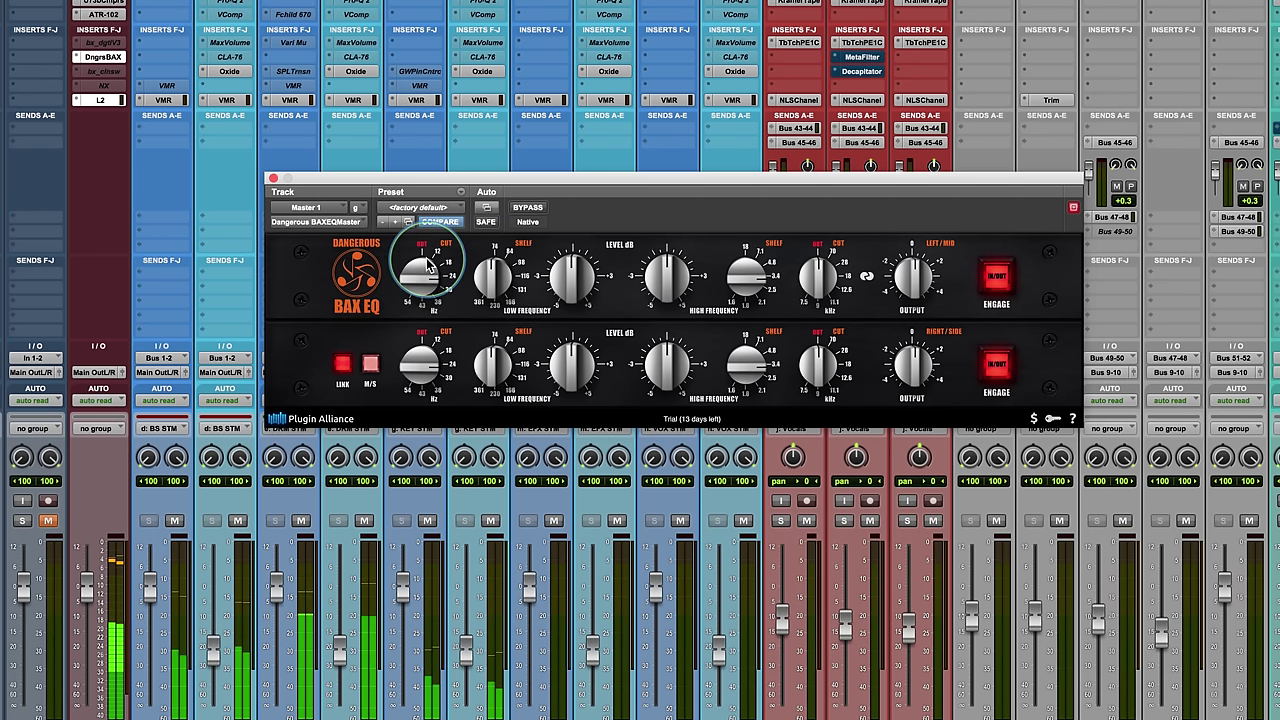
click(528, 208)
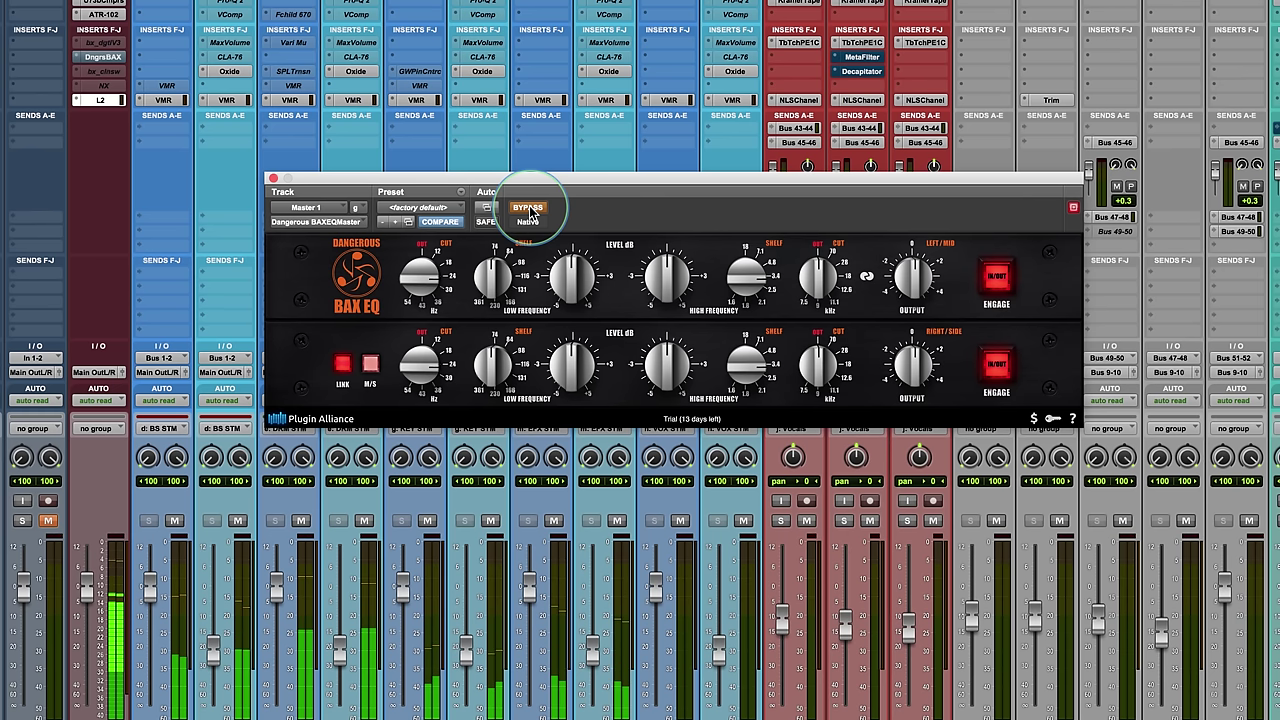
click(528, 208)
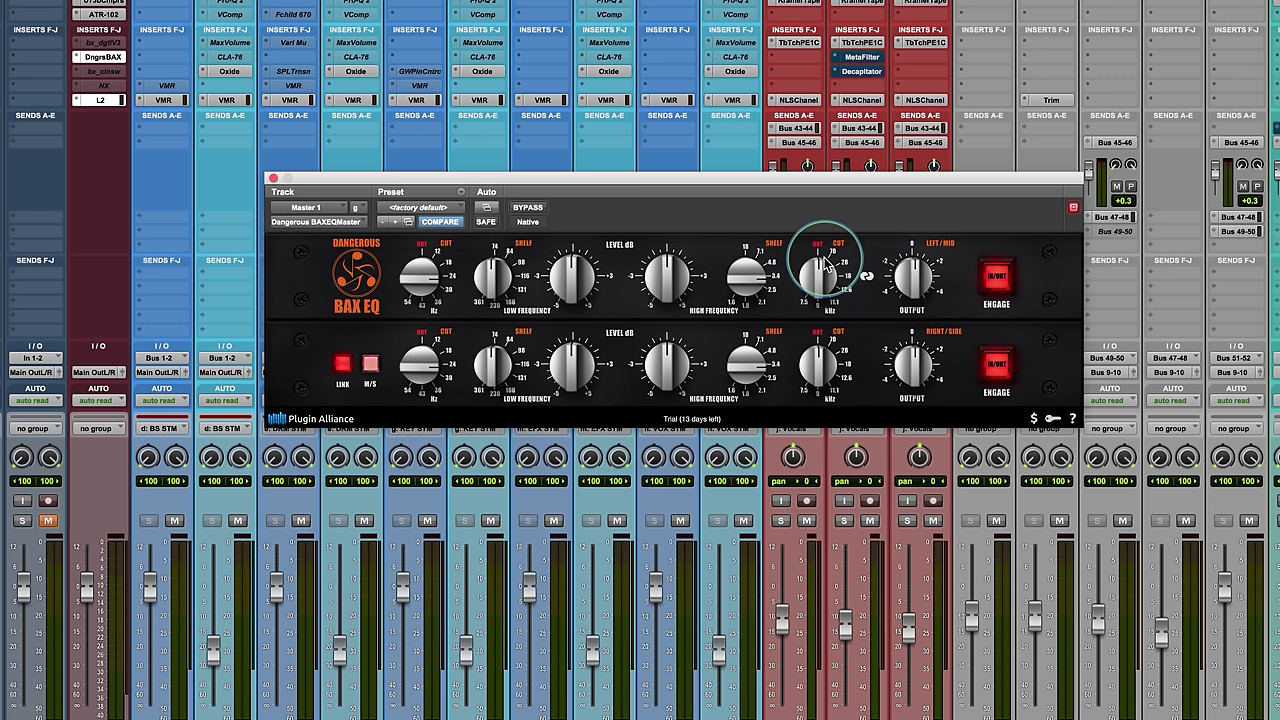
Set the high-frequency shelf to 18 kHz and the high cut filter to 70 kHz, listening during playback.
mouse_move(822, 292)
mouse_down()
mouse_move(813, 298)
mouse_move(814, 283)
mouse_up()
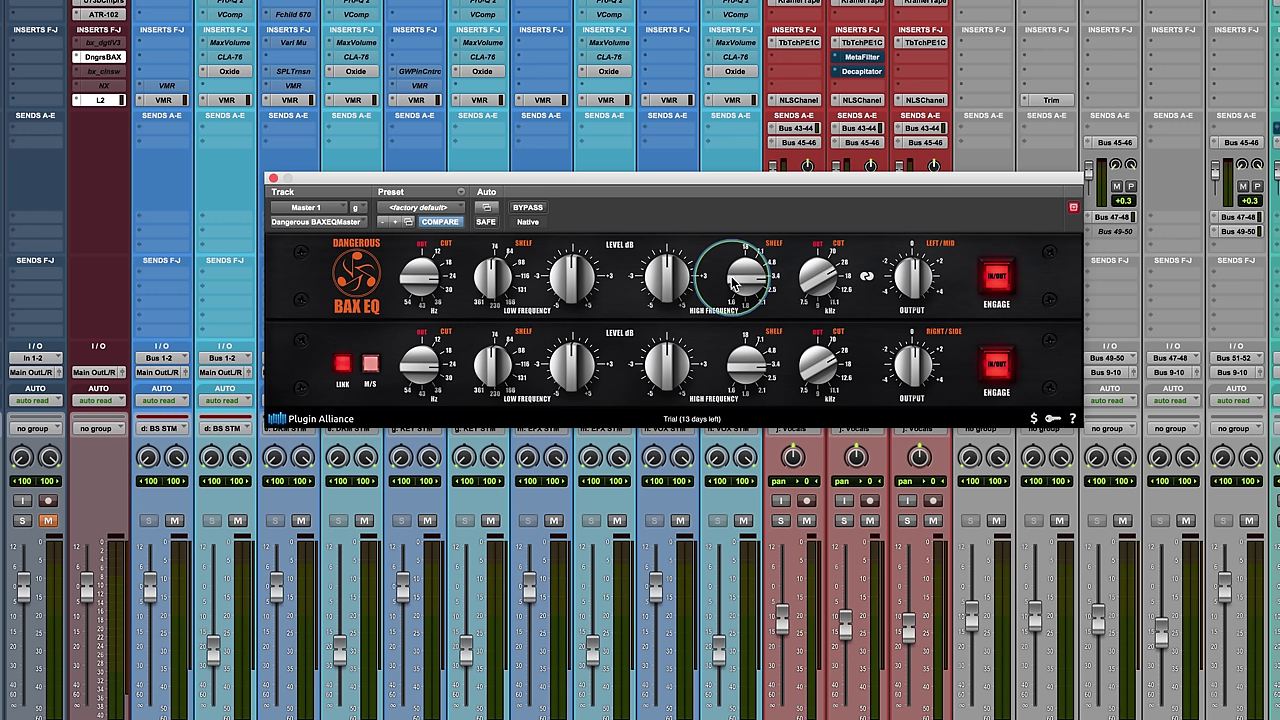
drag(737, 283, 737, 320)
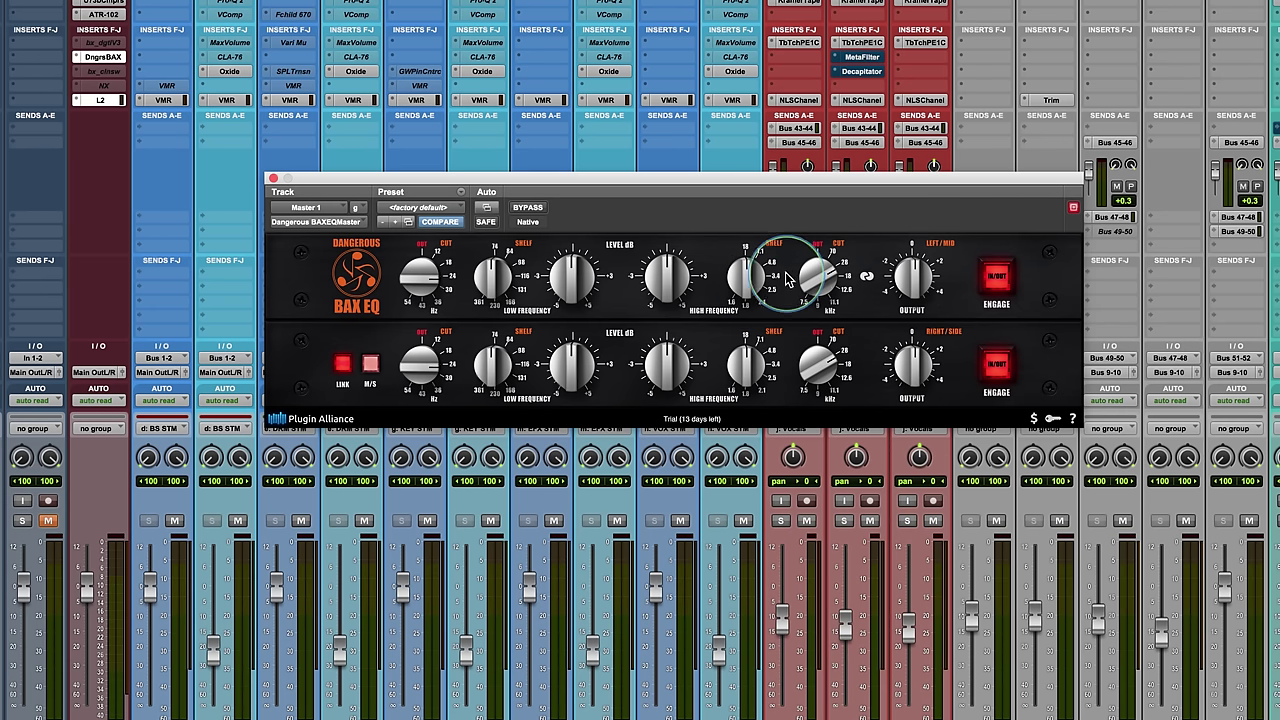
key(space)
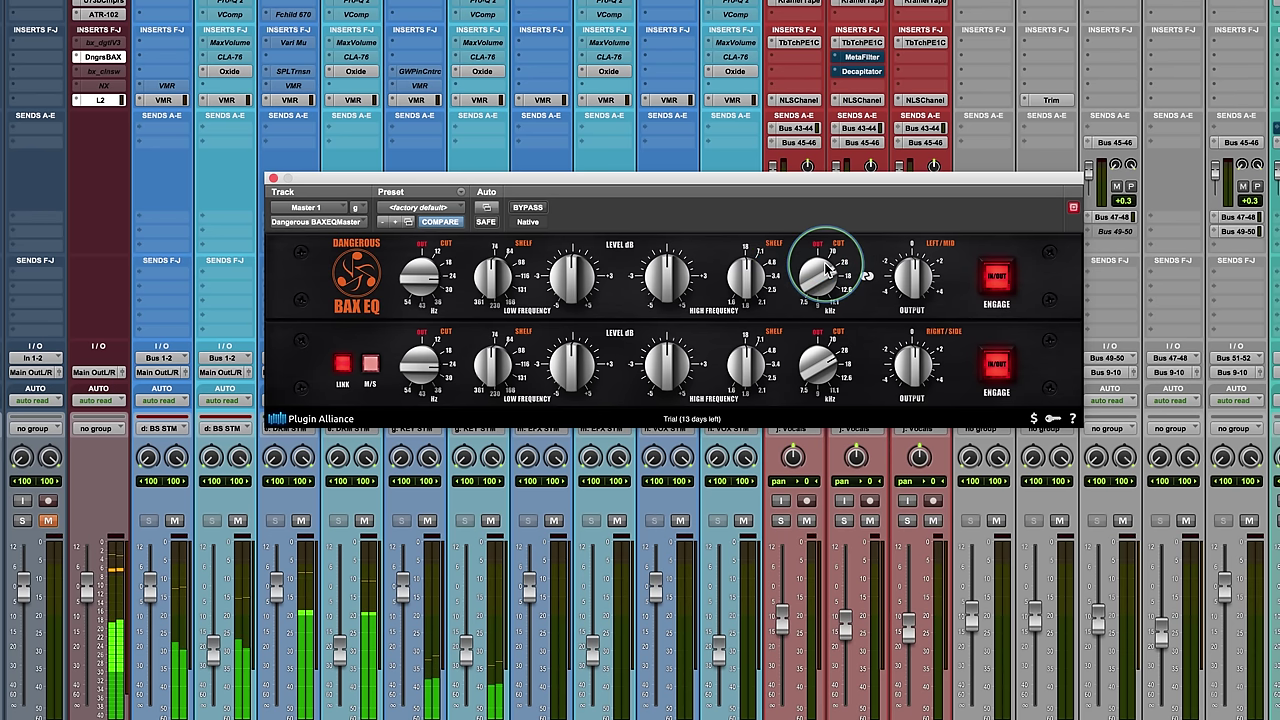
mouse_move(821, 273)
mouse_down()
mouse_move(815, 325)
mouse_move(829, 209)
mouse_move(818, 287)
mouse_up()
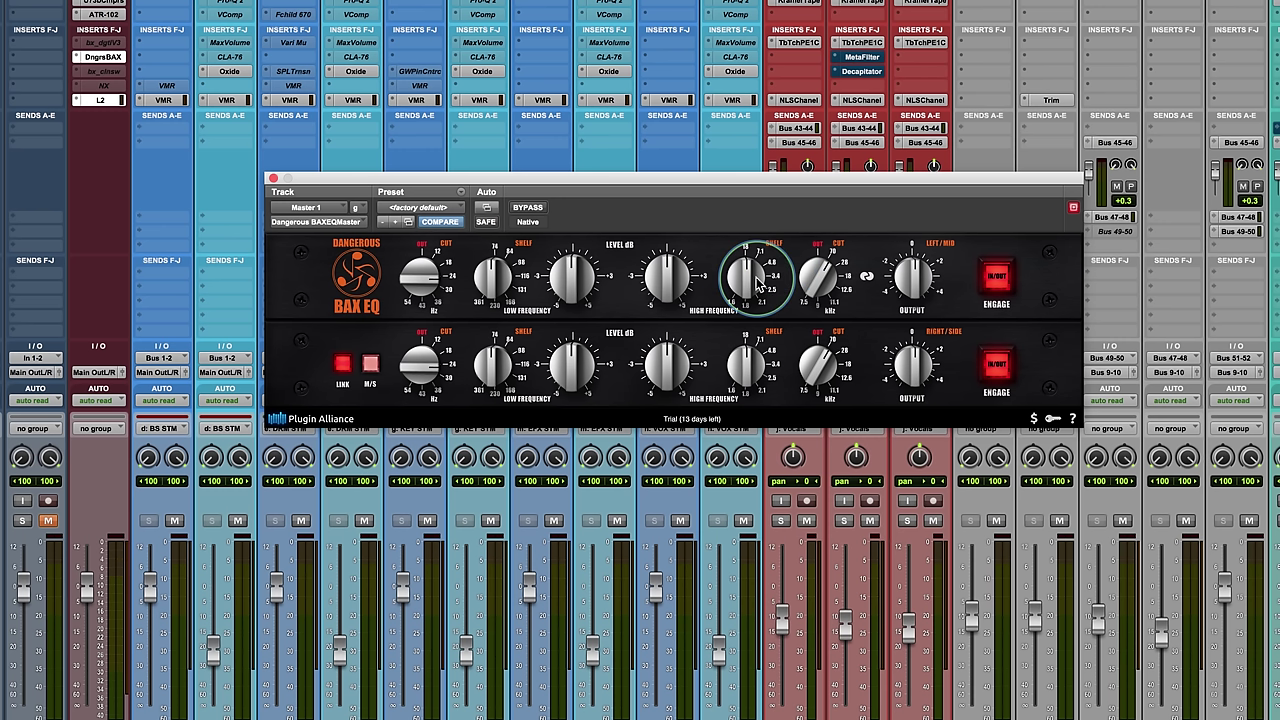
drag(752, 284, 749, 263)
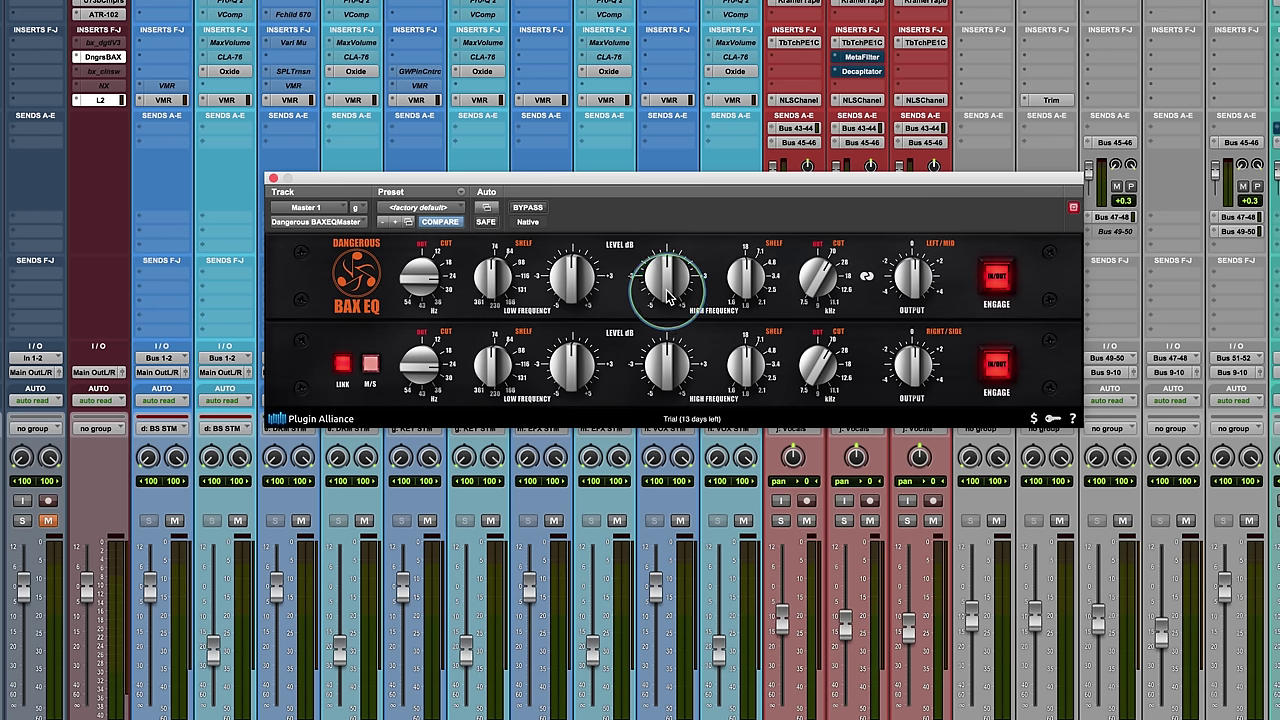
Boost the high-frequency shelf level to +3 dB on both linked channels while the mix plays.
key(space)
drag(668, 293, 663, 264)
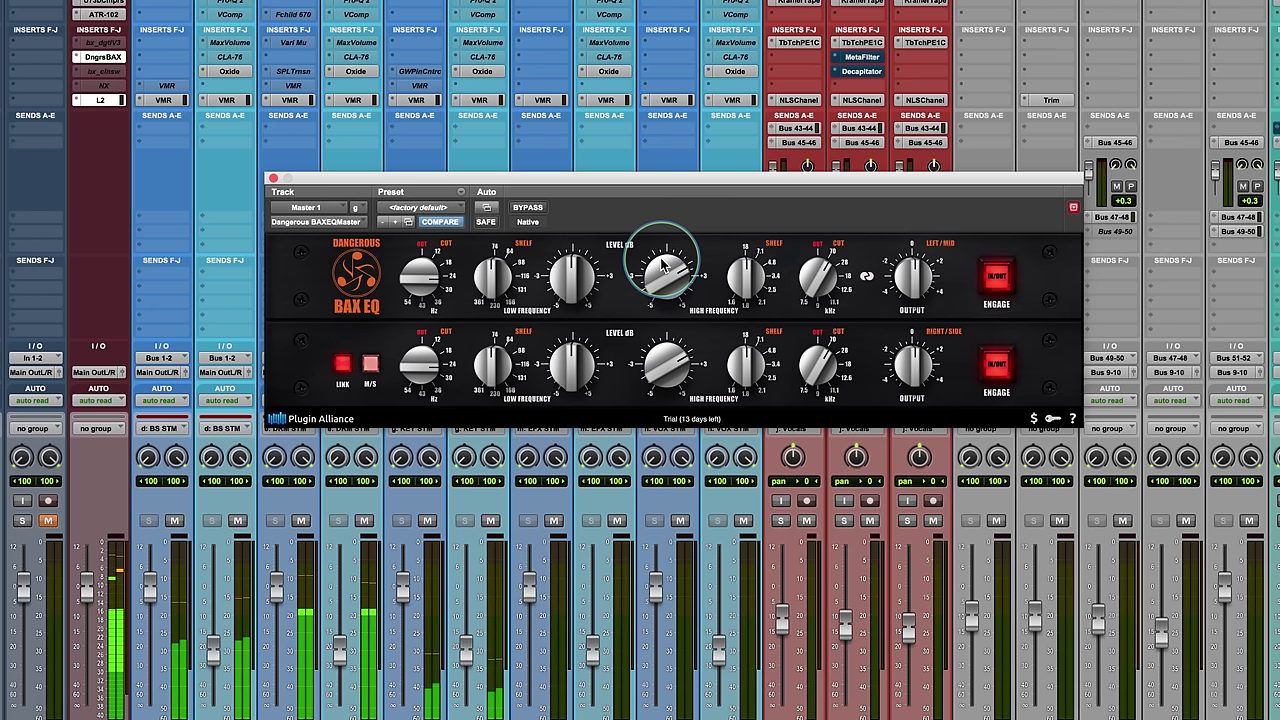
alt+click(662, 251)
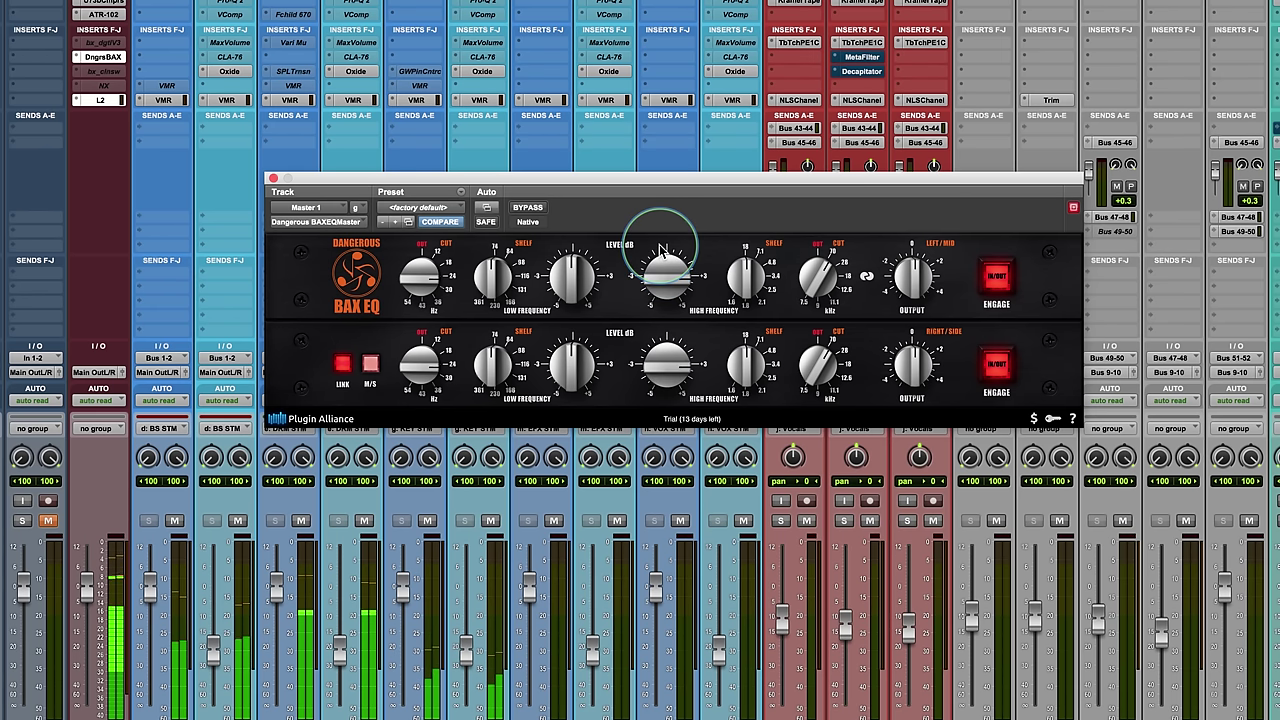
Compare the mix with and without the high-frequency boost by bypassing and re-enabling the BAX EQ.
click(528, 208)
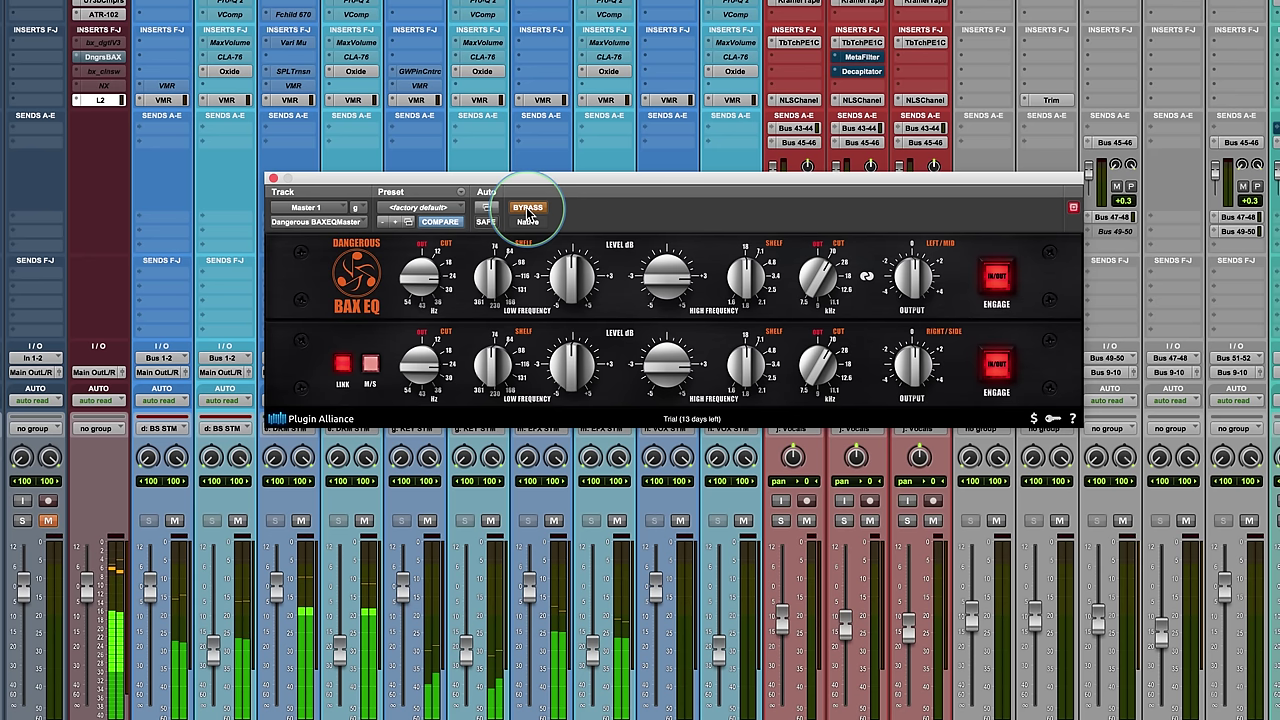
click(529, 210)
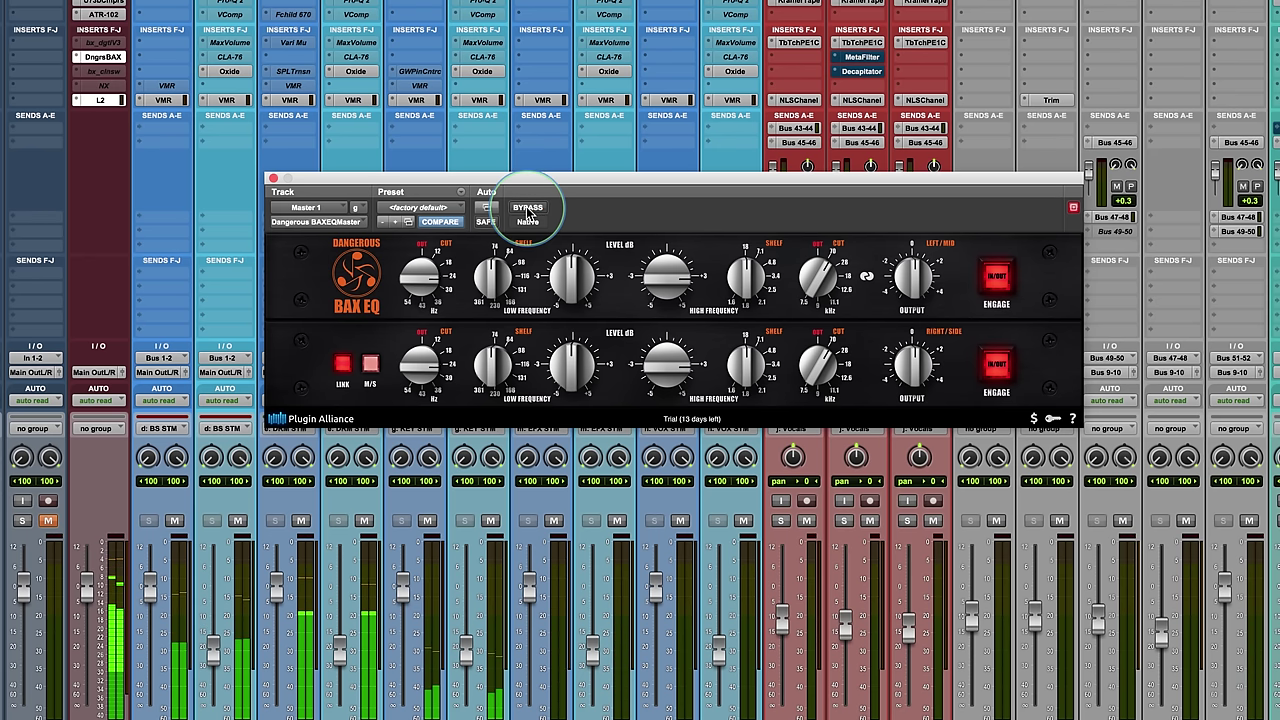
click(528, 209)
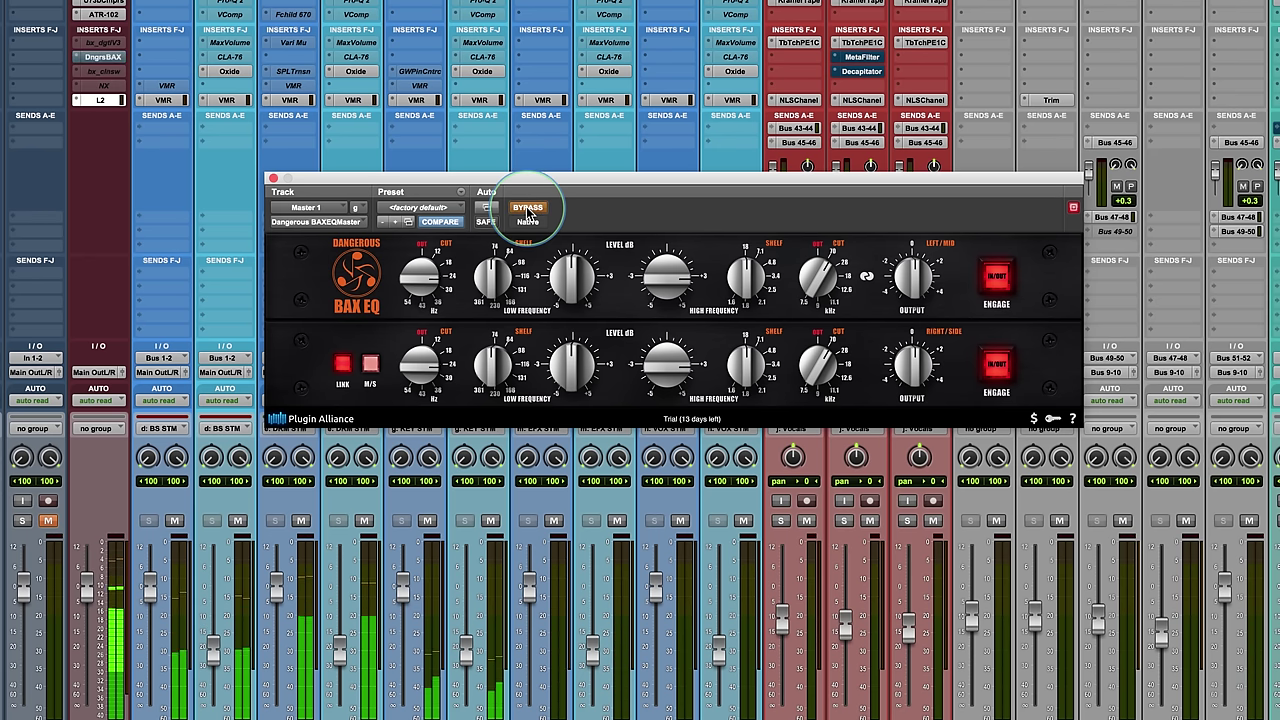
click(528, 209)
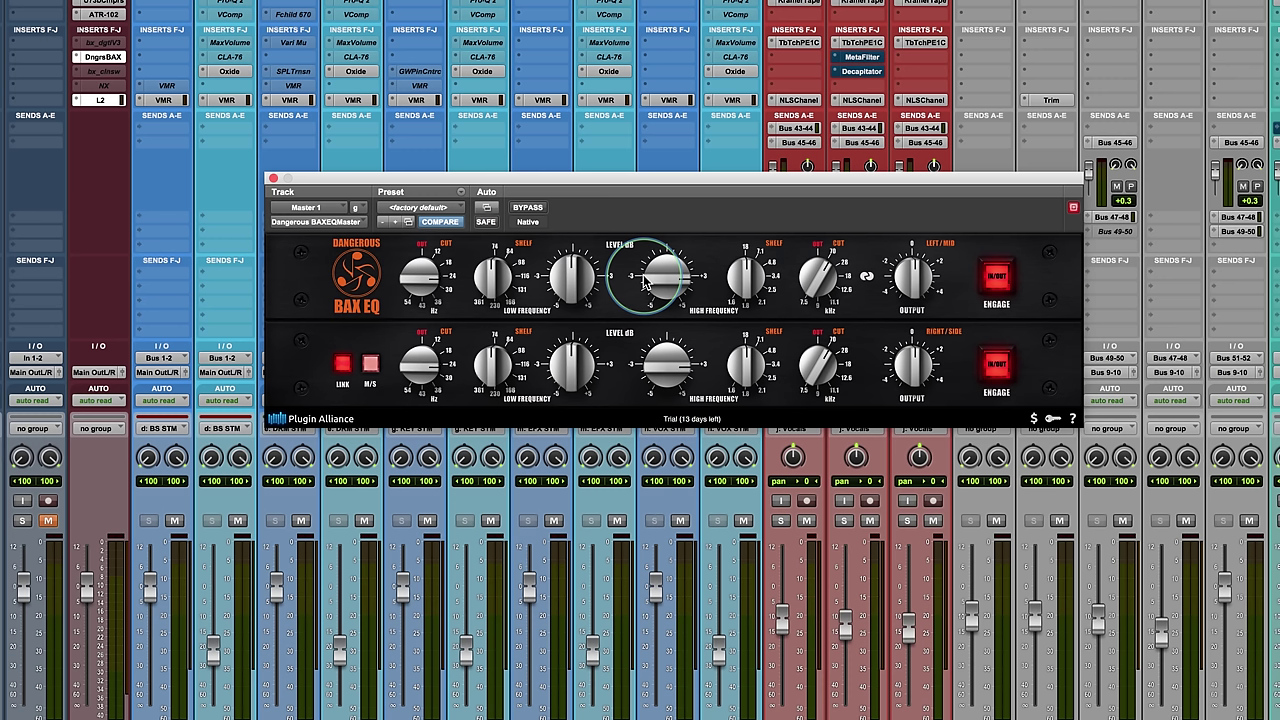
Boost the low-frequency shelf level to about +2 dB on both channels, keeping the shelf at 74 Hz.
drag(571, 286, 574, 288)
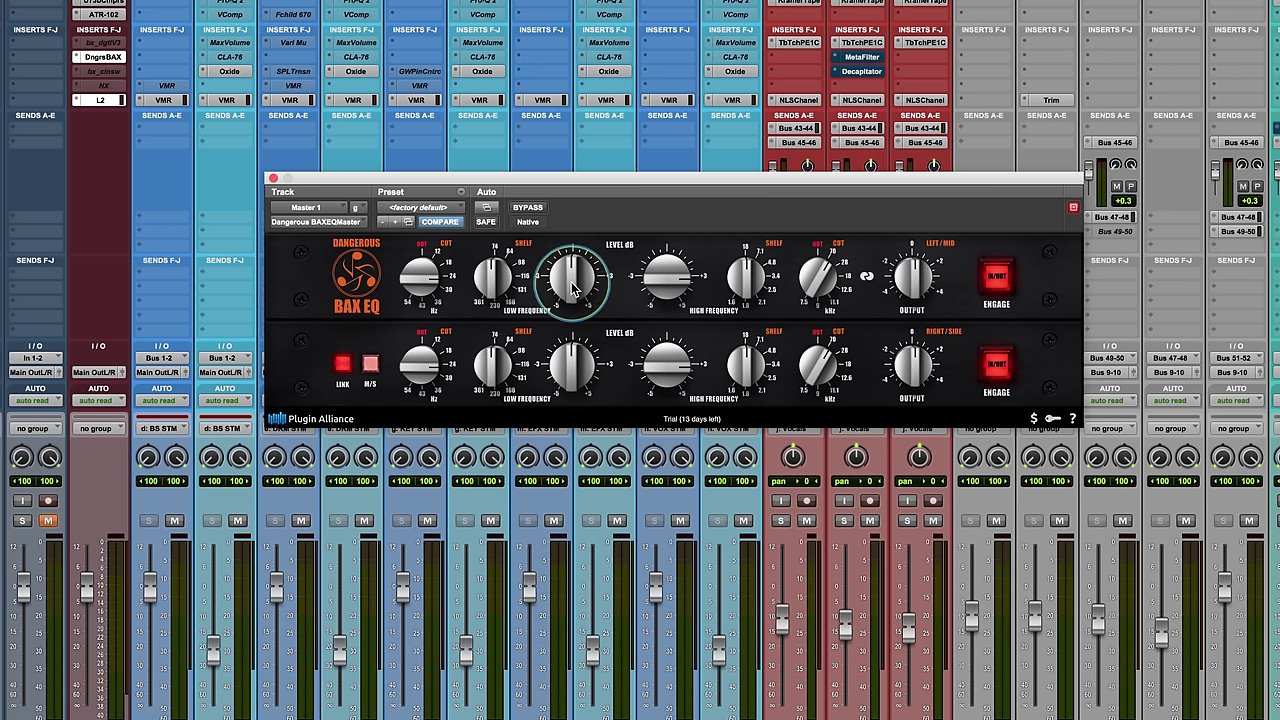
drag(482, 292, 497, 335)
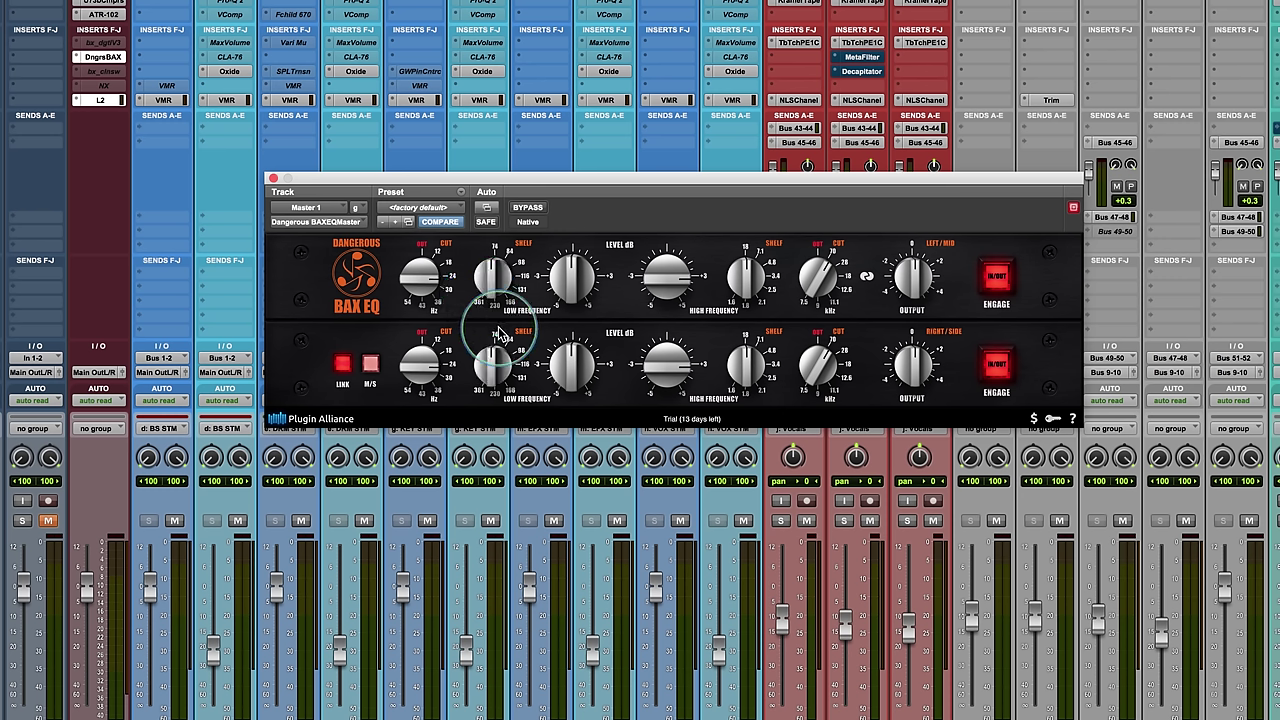
mouse_move(572, 270)
mouse_down()
mouse_move(563, 240)
mouse_move(585, 263)
mouse_move(568, 285)
mouse_move(551, 279)
mouse_move(576, 276)
mouse_up()
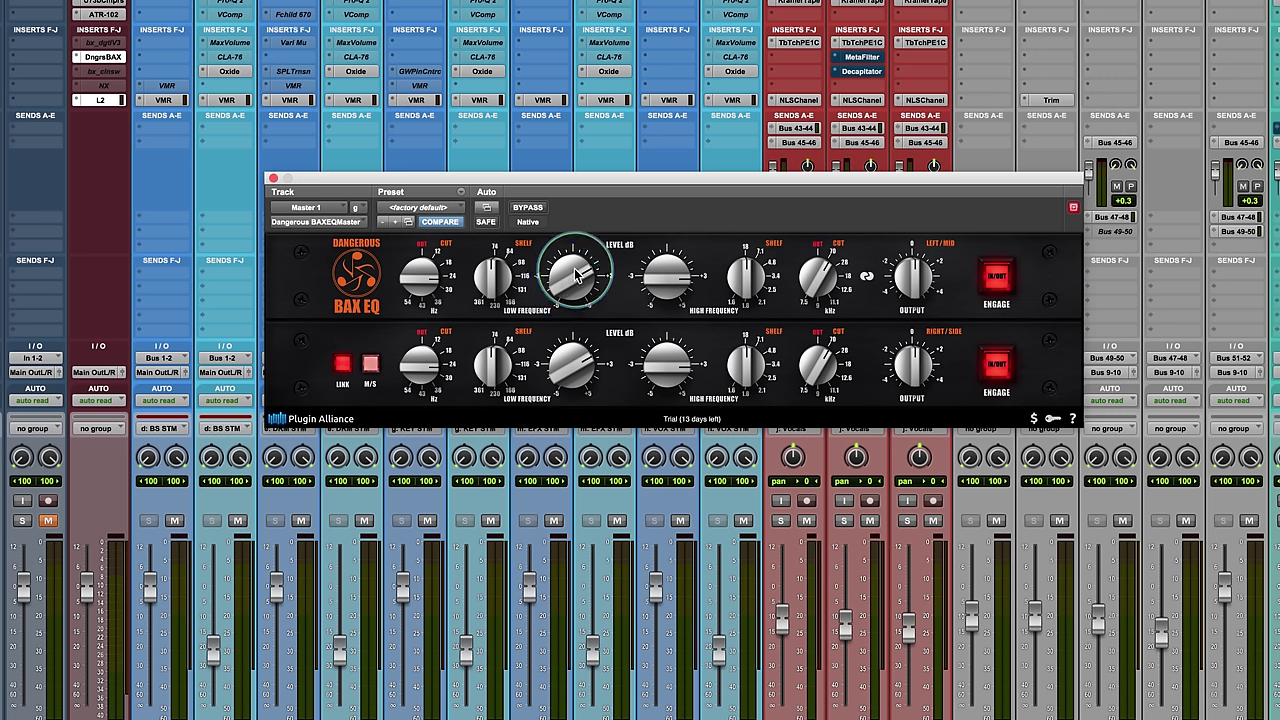
drag(576, 276, 592, 303)
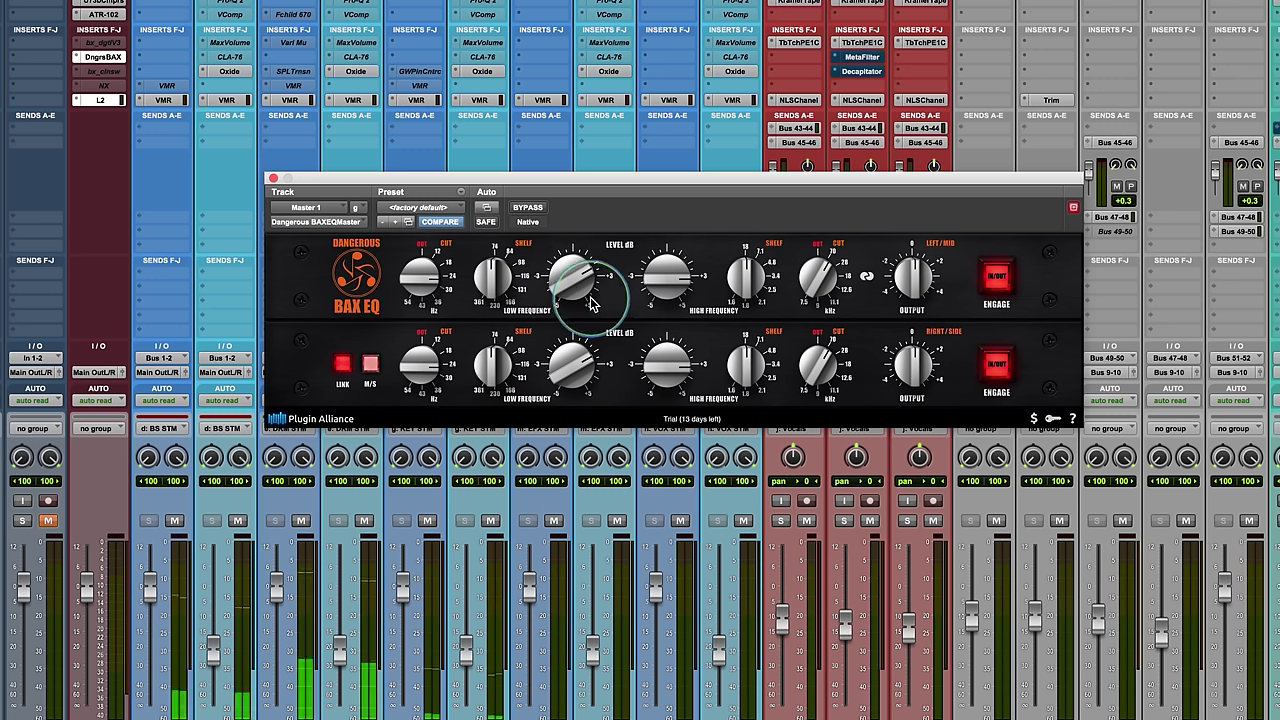
Compare the complete EQ setting with the unprocessed mix by repeatedly bypassing and re-enabling the plug-in during playback.
click(526, 210)
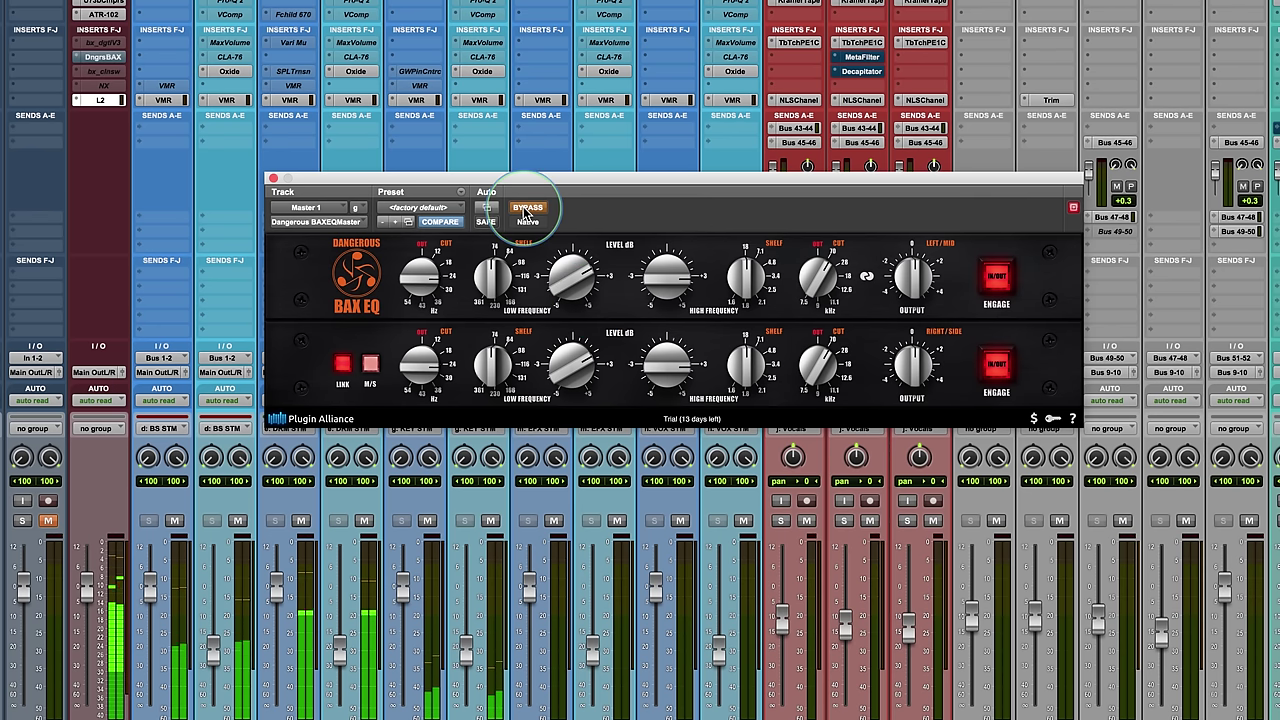
click(505, 278)
drag(505, 278, 532, 213)
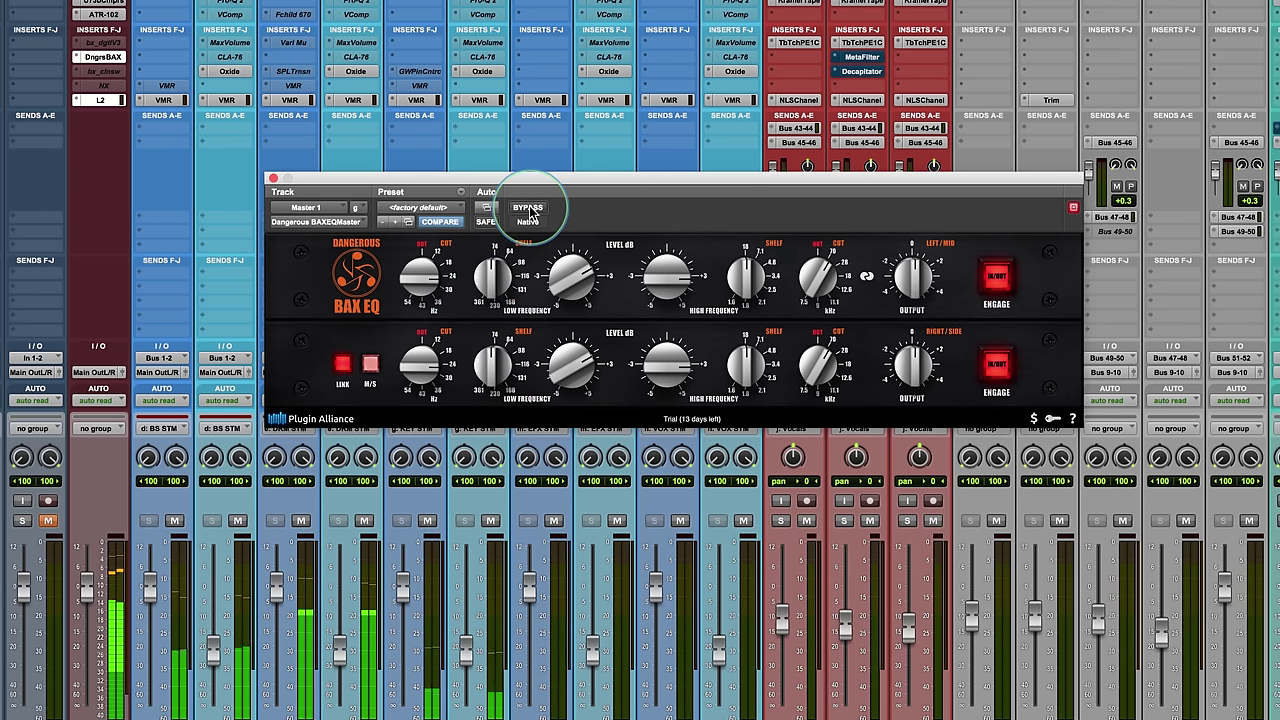
click(529, 208)
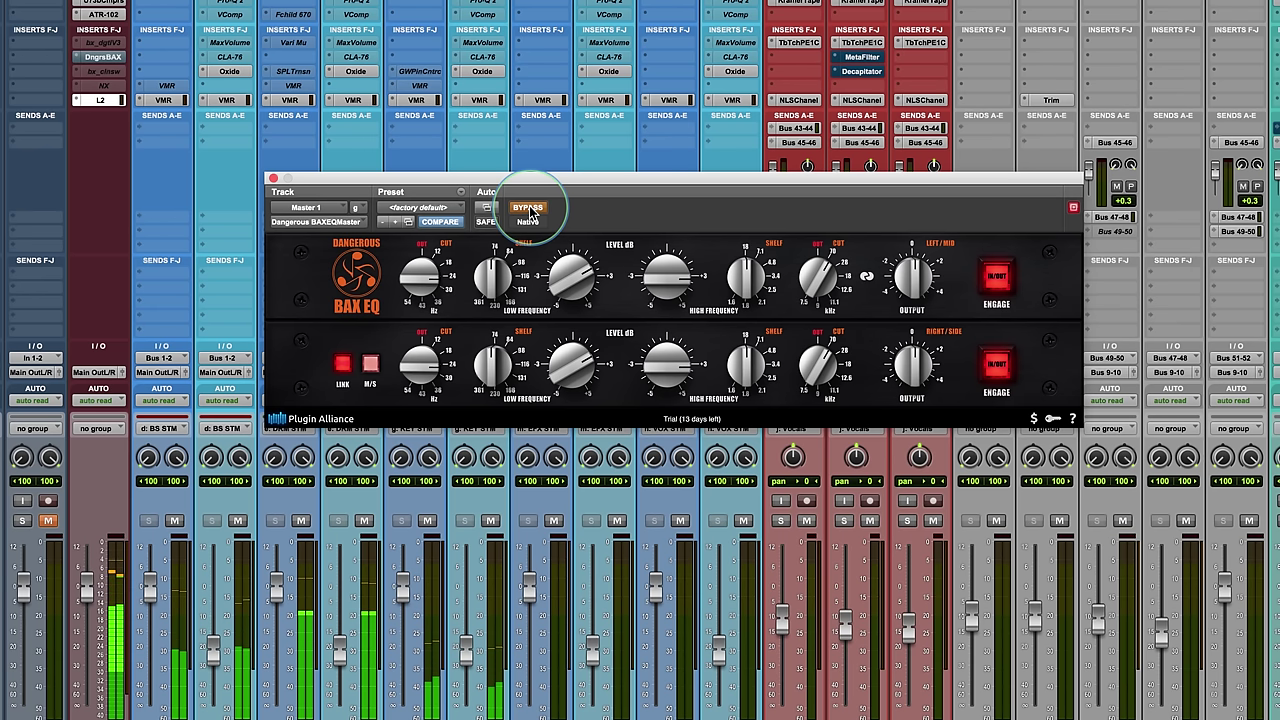
click(529, 208)
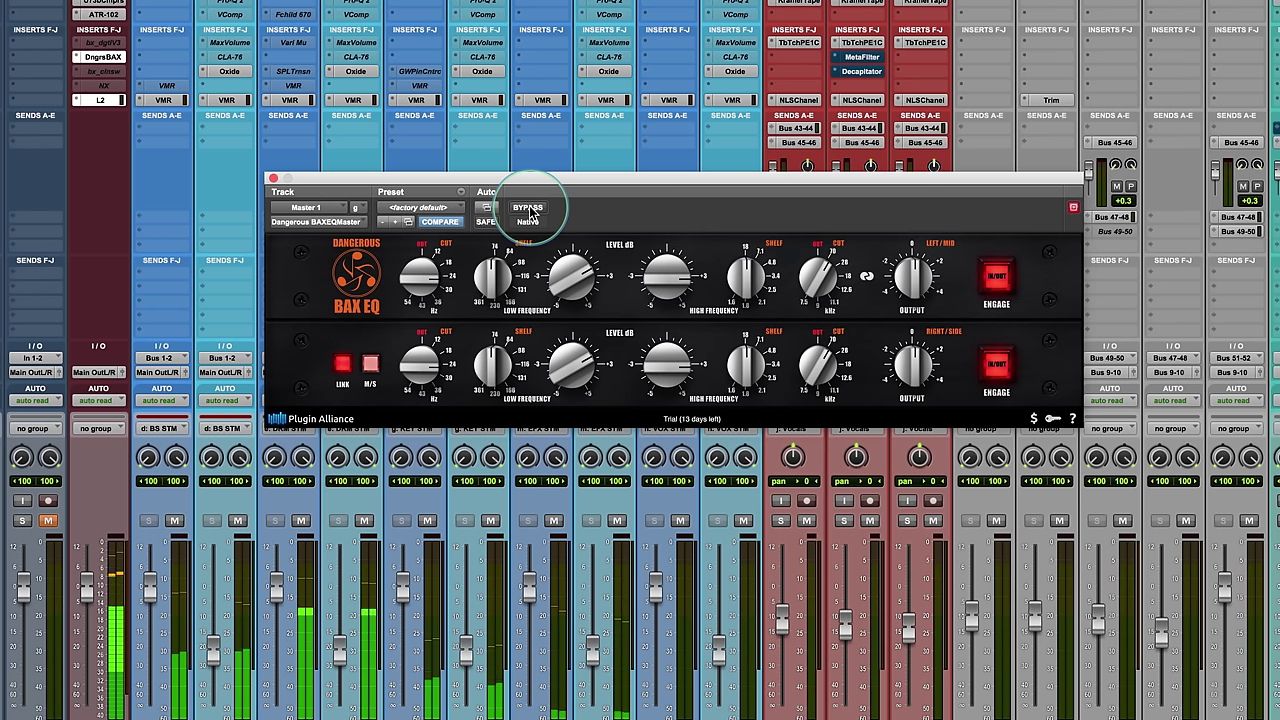
click(529, 208)
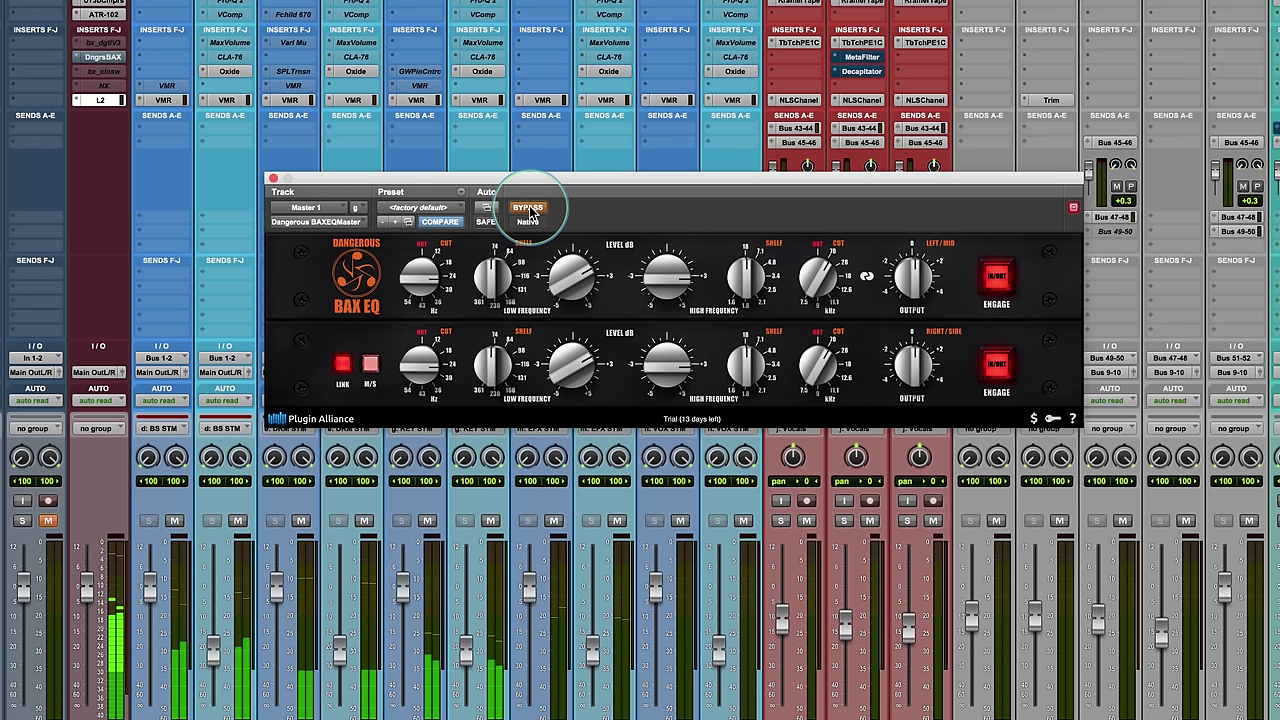
click(529, 208)
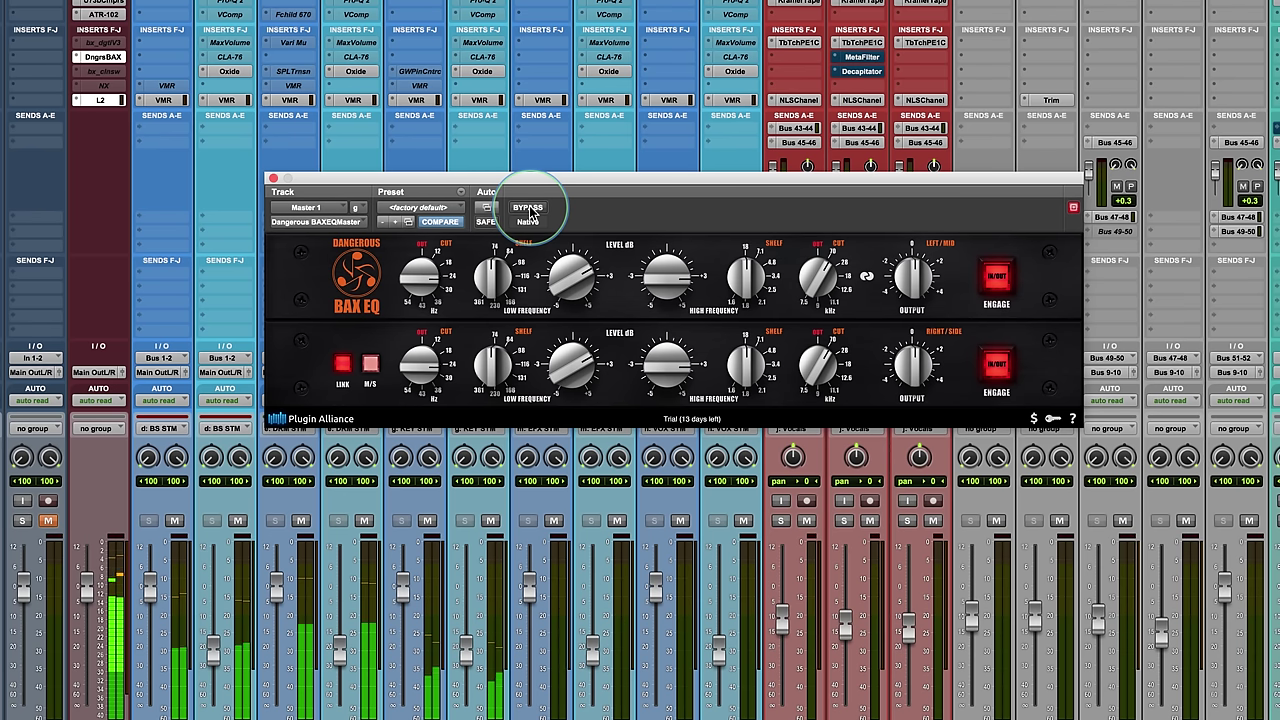
Switch the BAX EQ to mid/side mode, unlink its channels, and cut the side channel's low-frequency shelf to about -2 dB.
click(370, 365)
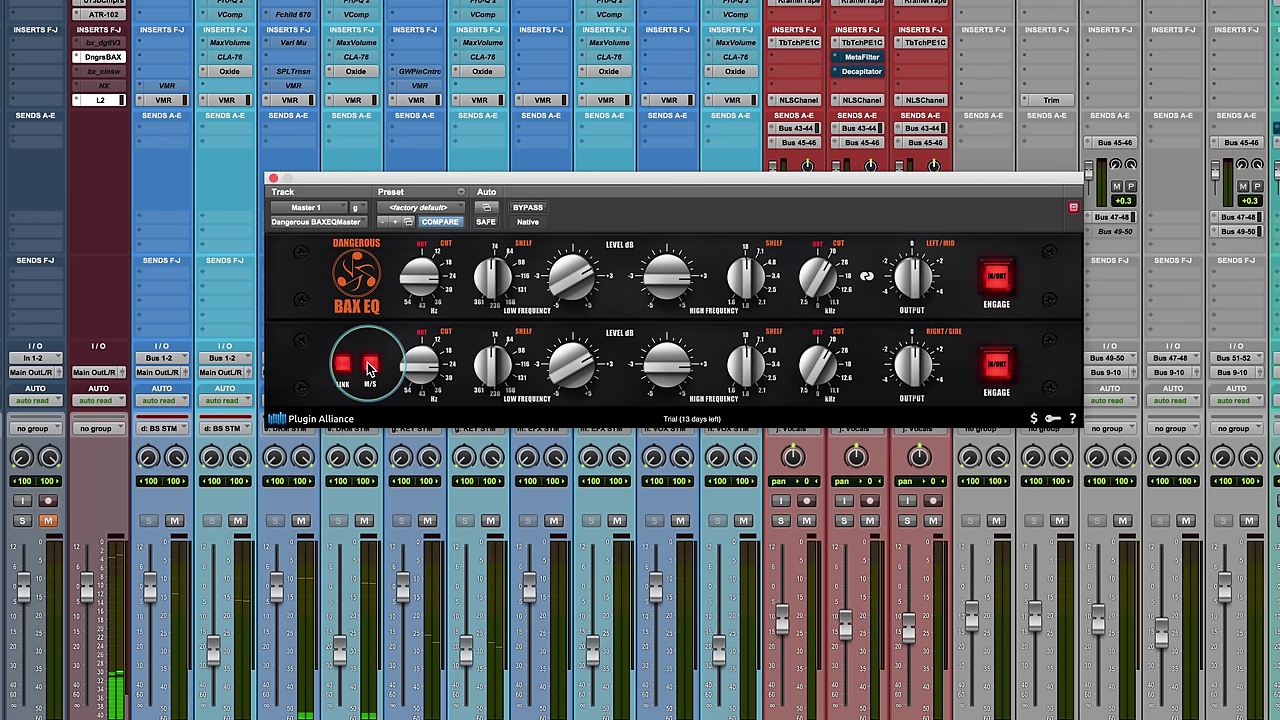
drag(540, 372, 607, 366)
click(343, 368)
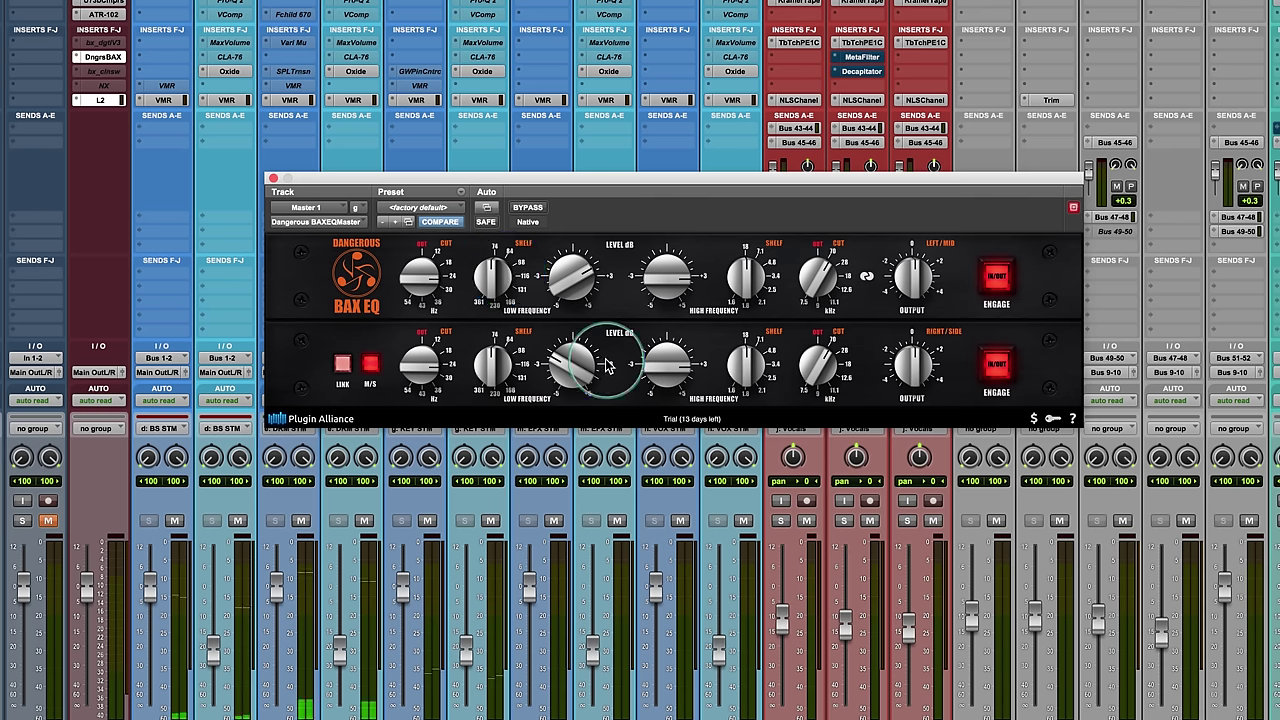
Compare the mid/side EQ setting with the unprocessed mix by repeatedly bypassing and re-enabling the plug-in during playback.
click(529, 208)
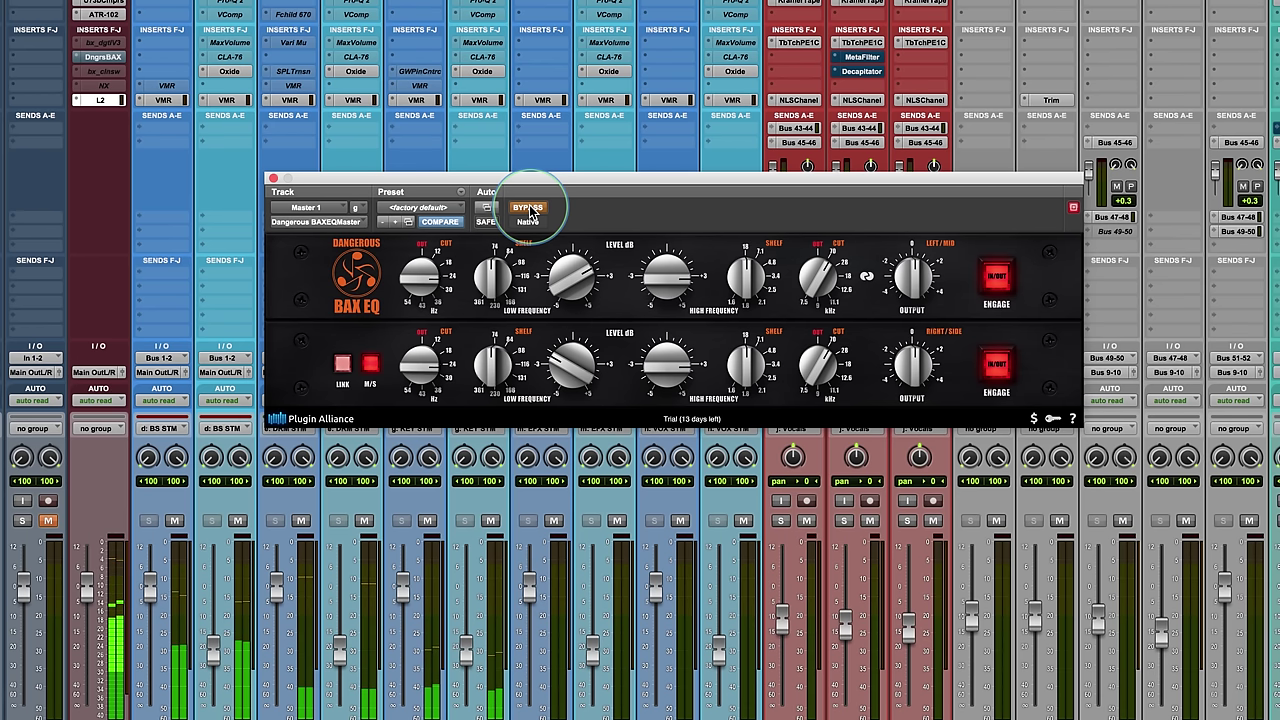
click(529, 208)
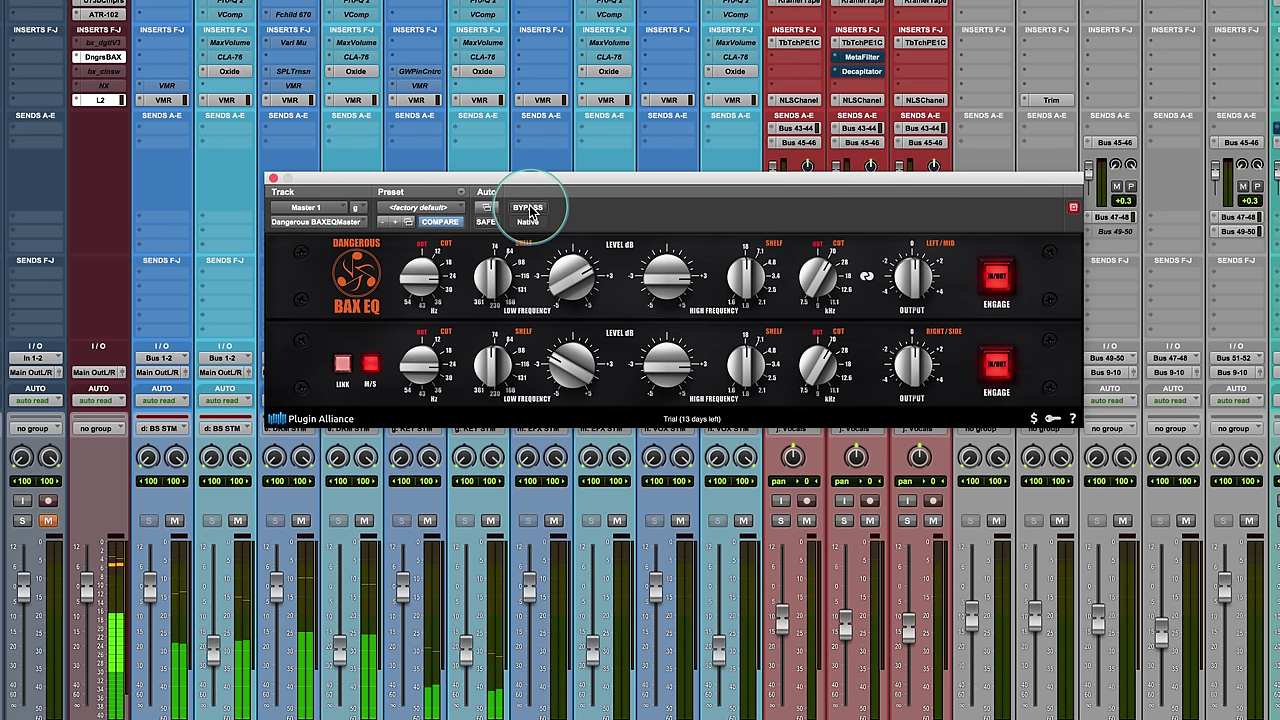
click(529, 208)
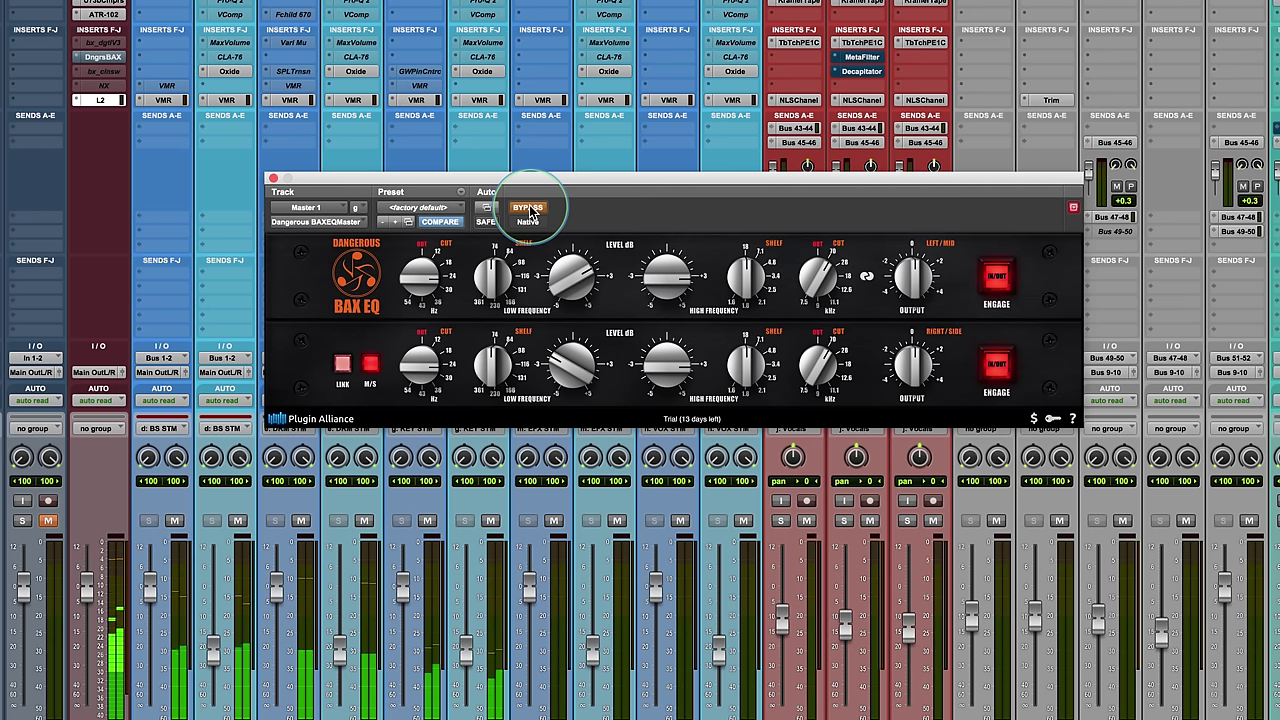
click(529, 208)
Audition the mid and side EQ processing separately by disengaging and re-engaging each channel in turn.
click(997, 278)
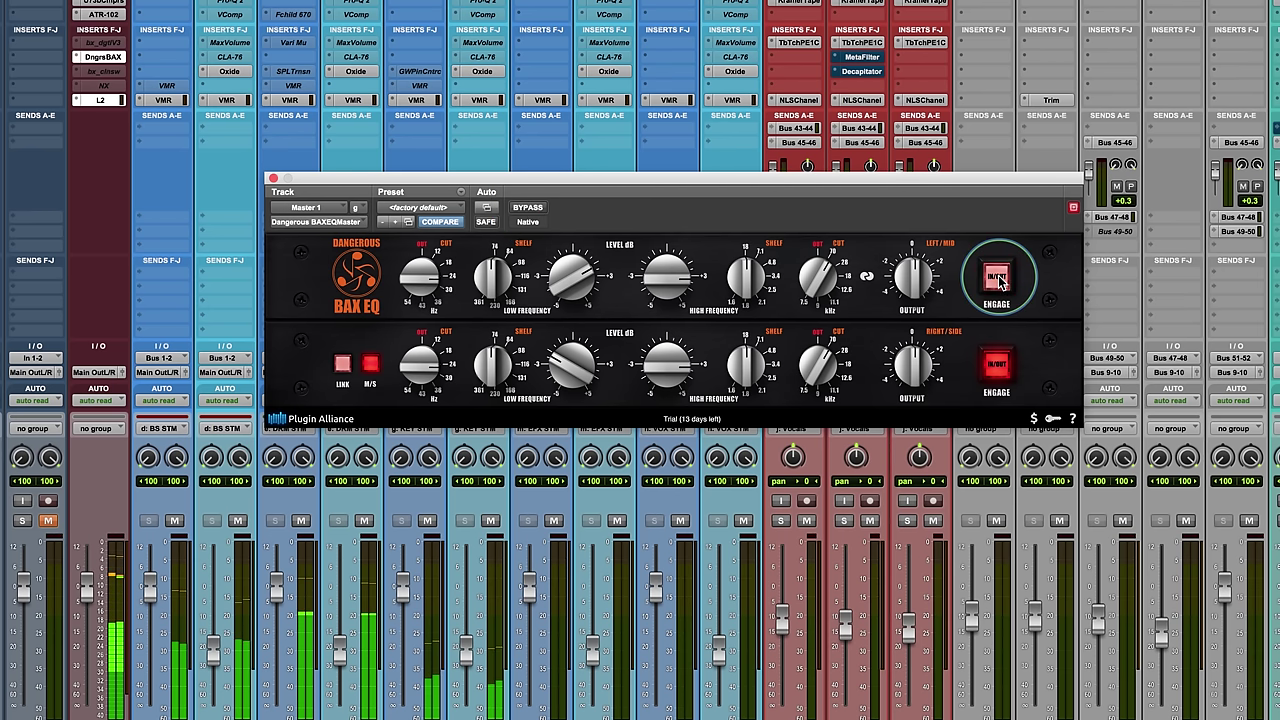
click(998, 280)
click(997, 368)
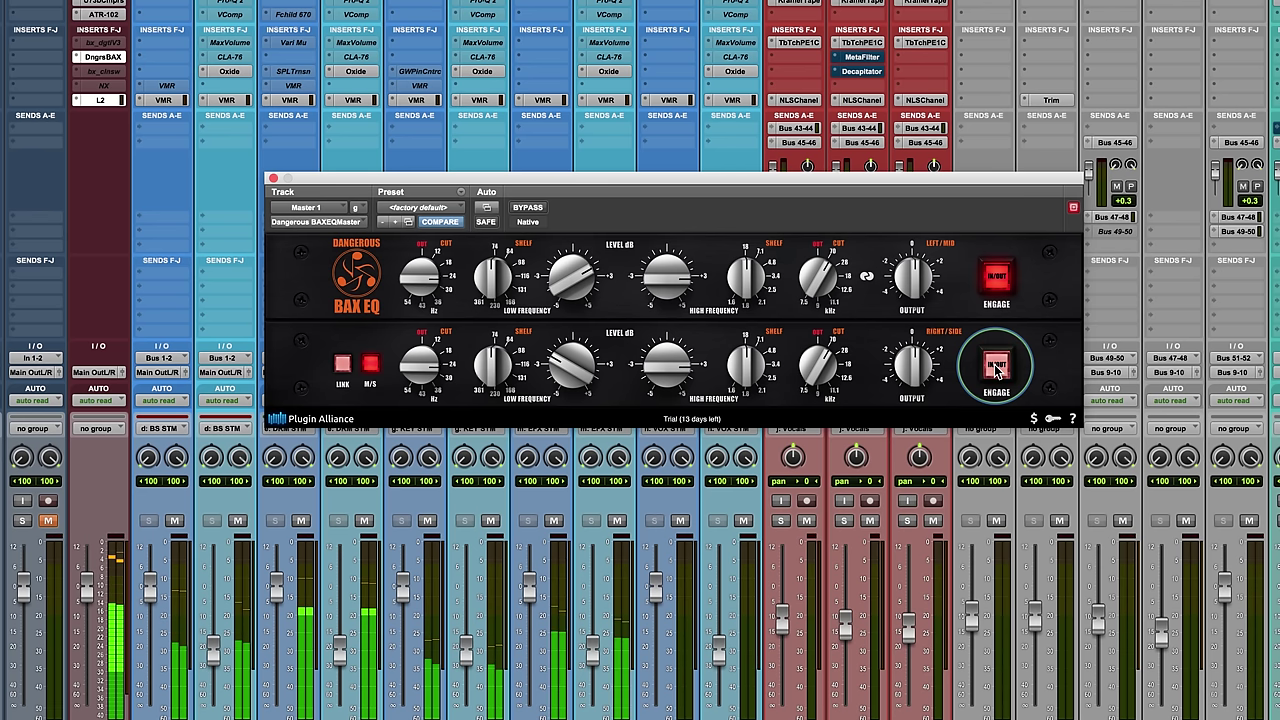
click(997, 368)
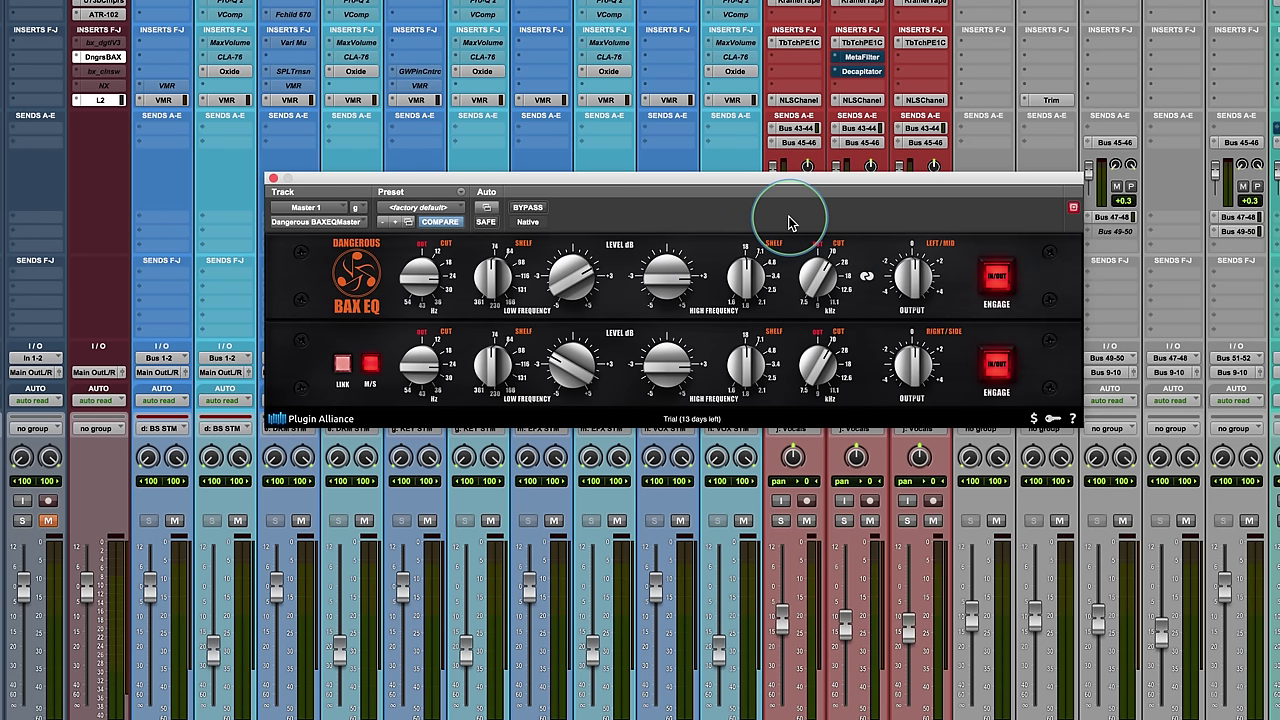
Switch to Microsoft PowerPoint.
key(super+Tab)
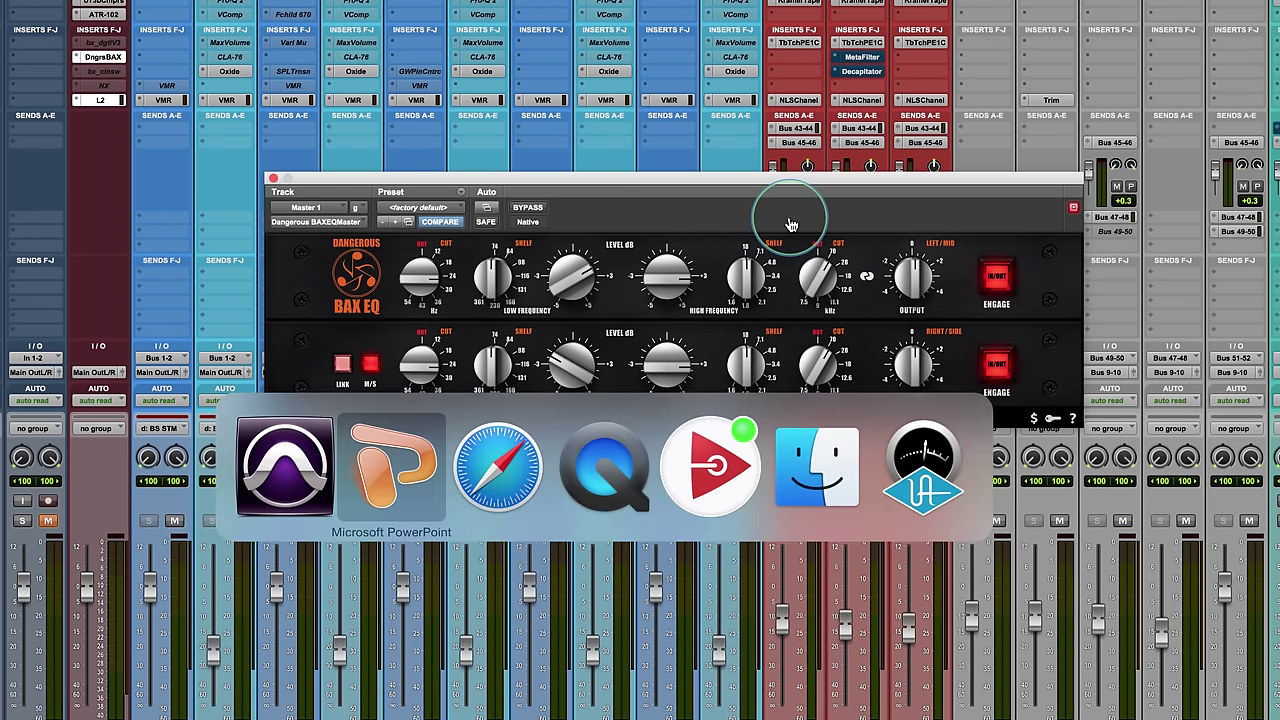